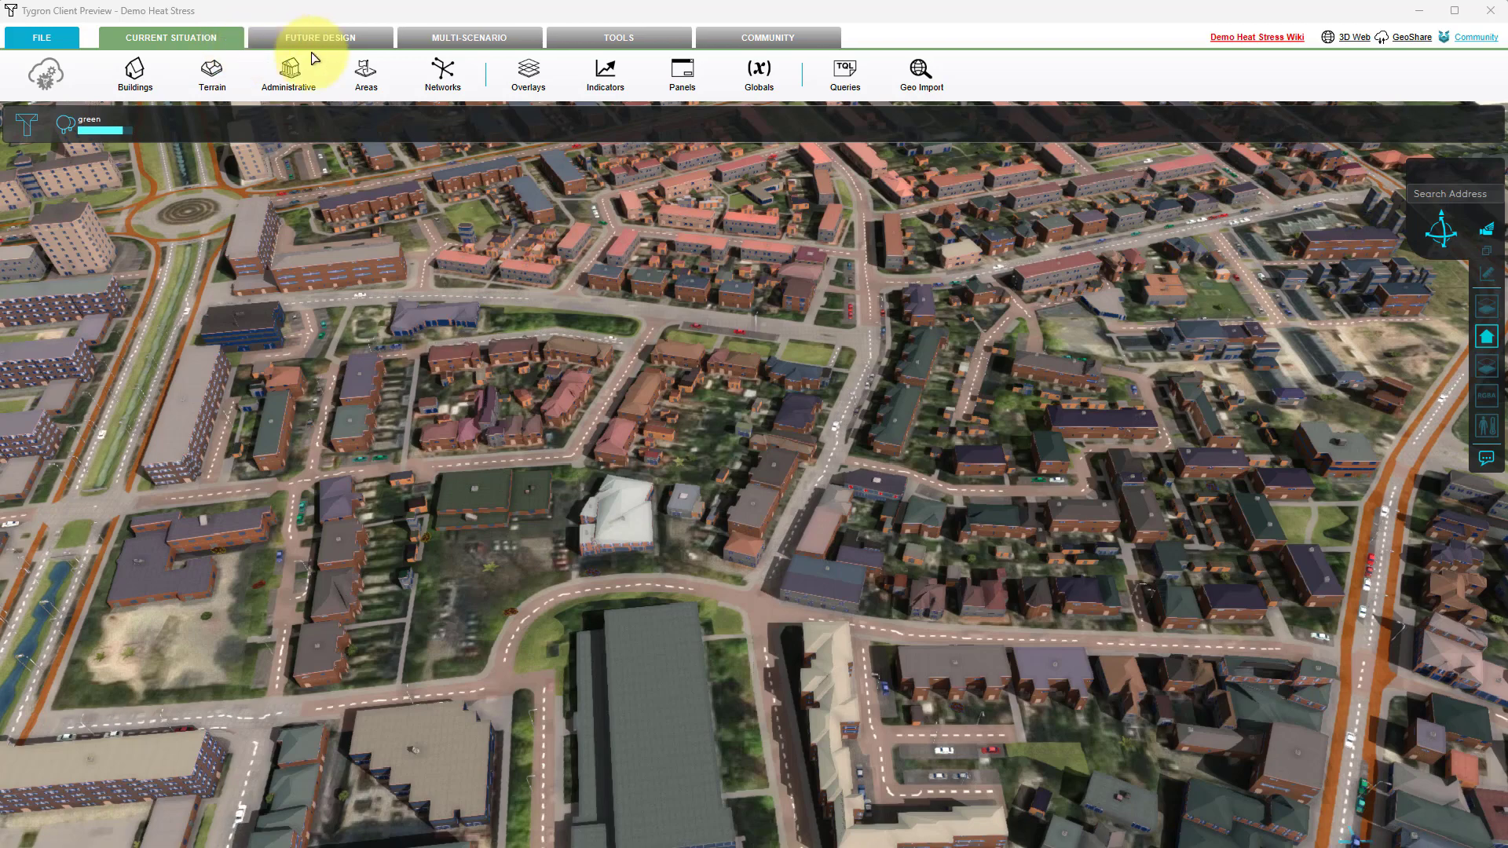
Open the TQL query builder, remove the neighborhood clause and execute the LANDSIZE query for the whole project area.
{"action": "left_click", "coordinate": [843, 78]}
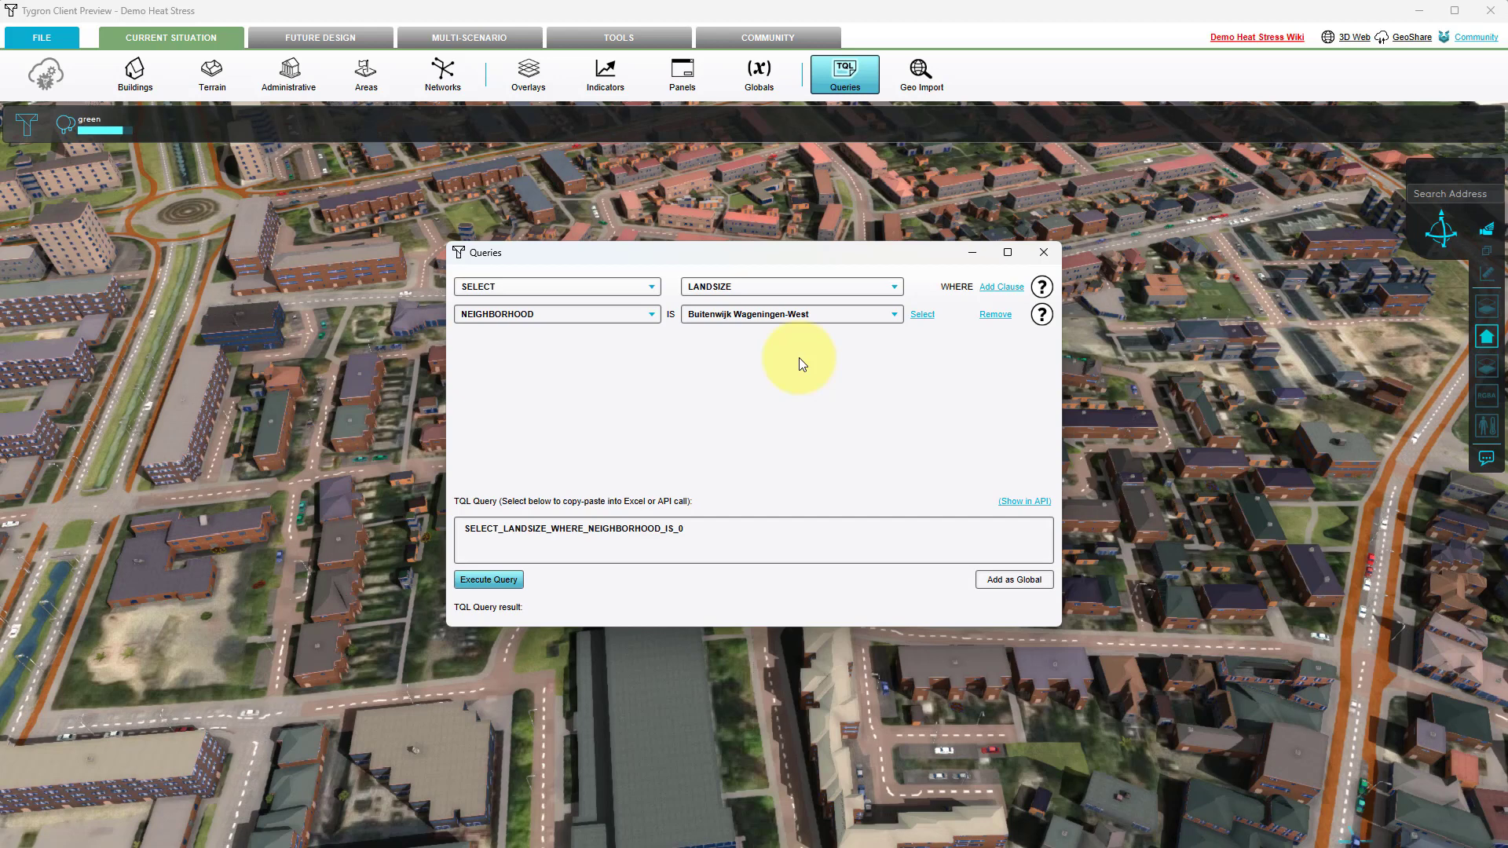
{"action": "left_click", "coordinate": [989, 315]}
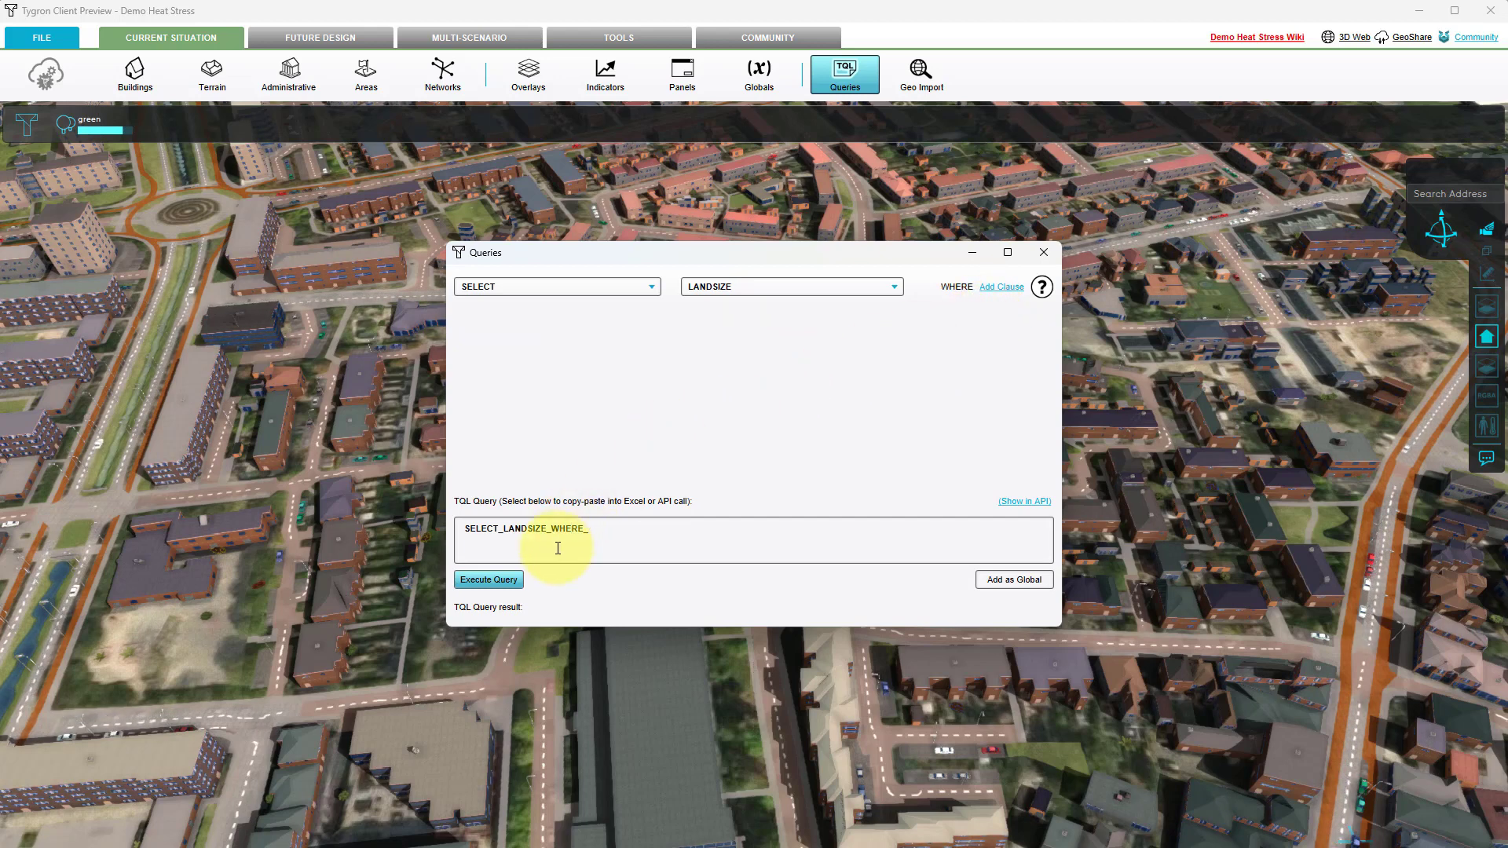
{"action": "left_click", "coordinate": [509, 581]}
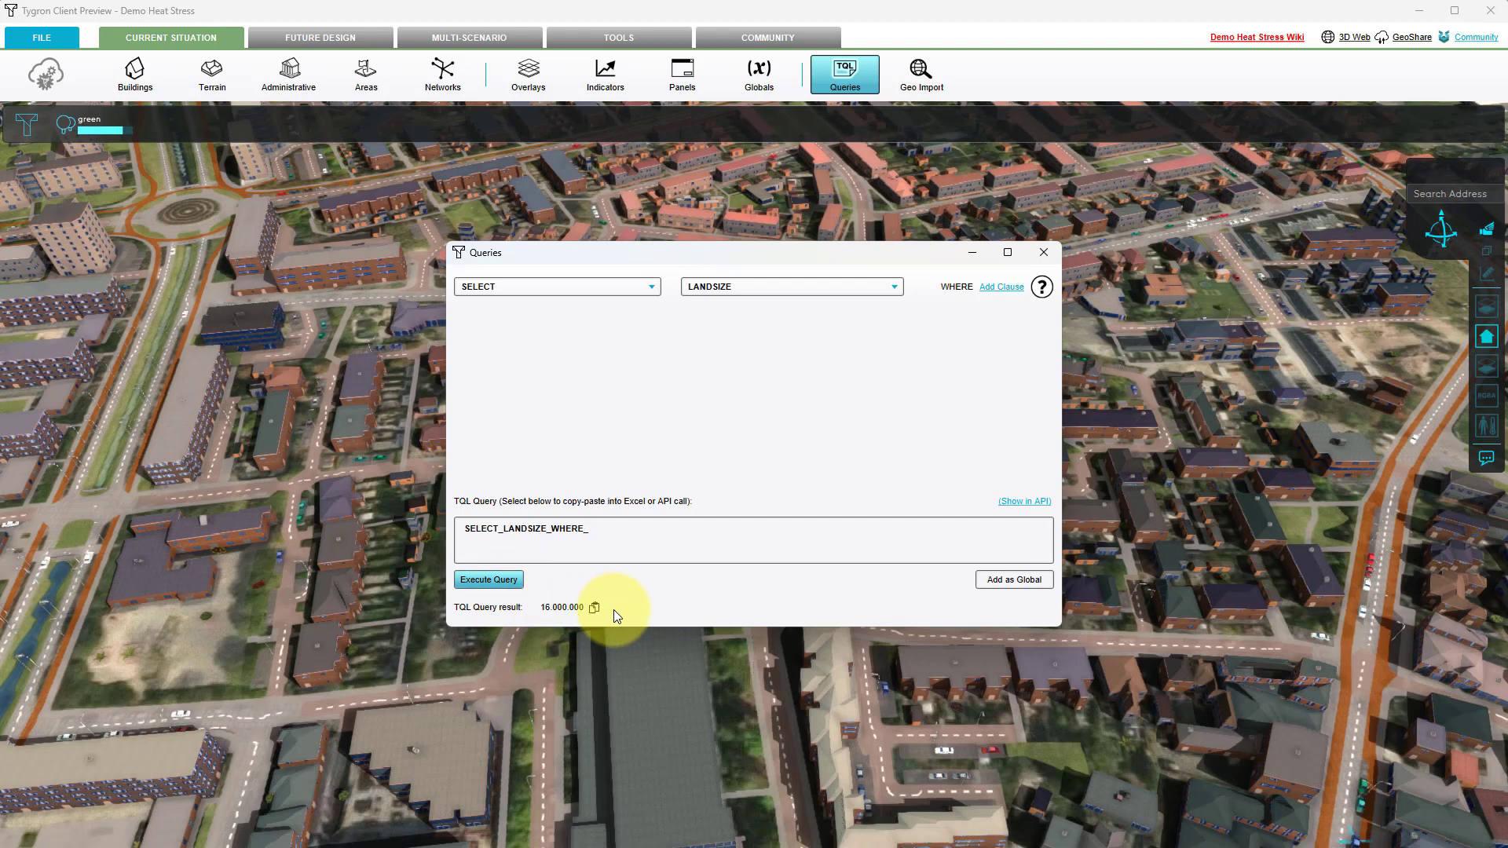
Add a NEIGHBORHOOD clause for Buitenwijk Tarthorst-Roghorst-Haverlanden to the LANDSIZE query and execute it.
{"action": "left_click", "coordinate": [993, 287]}
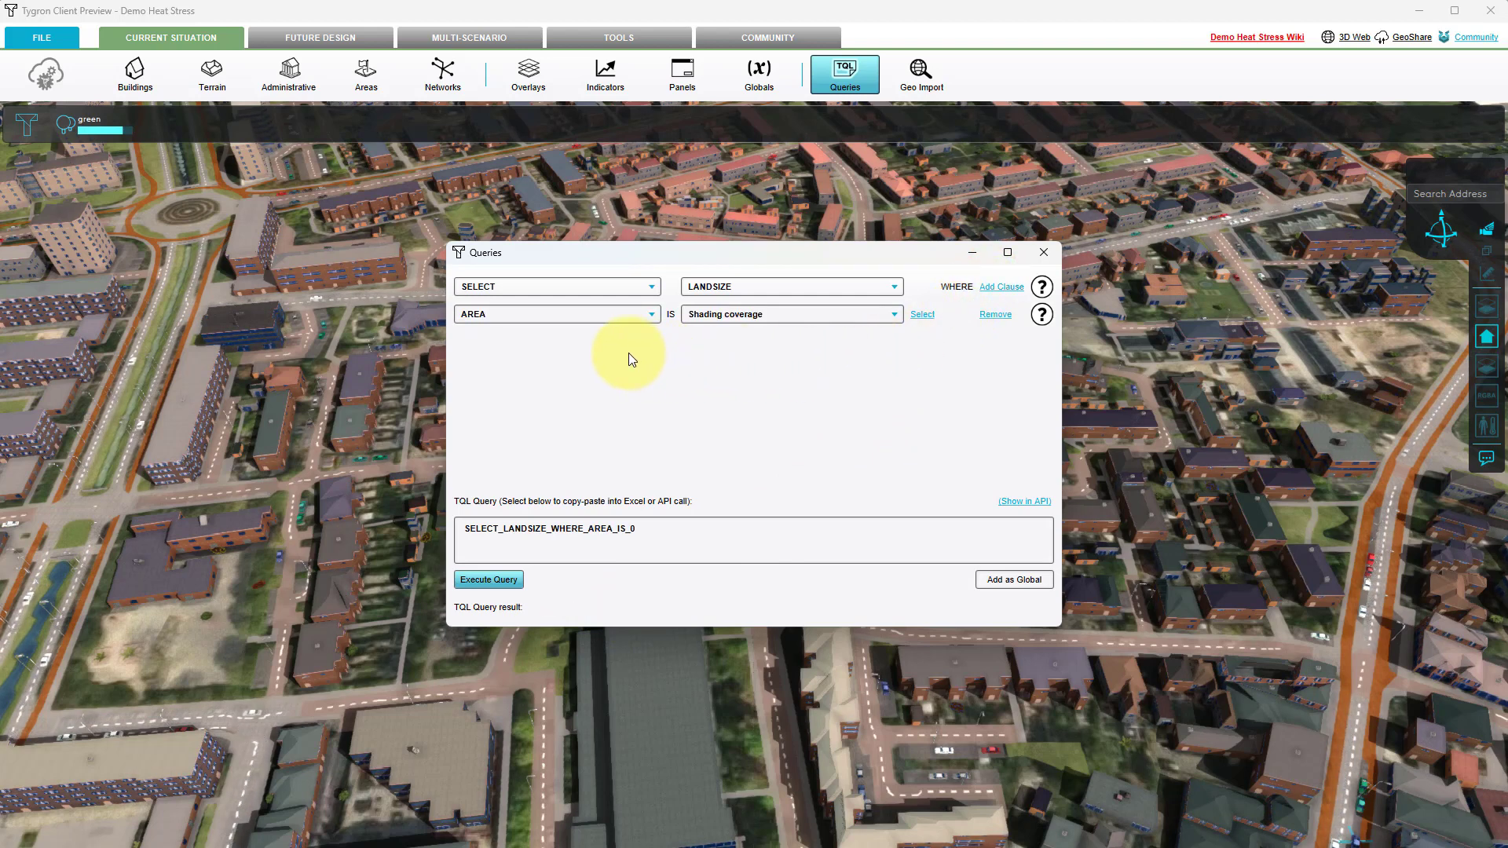
{"action": "left_click", "coordinate": [578, 317]}
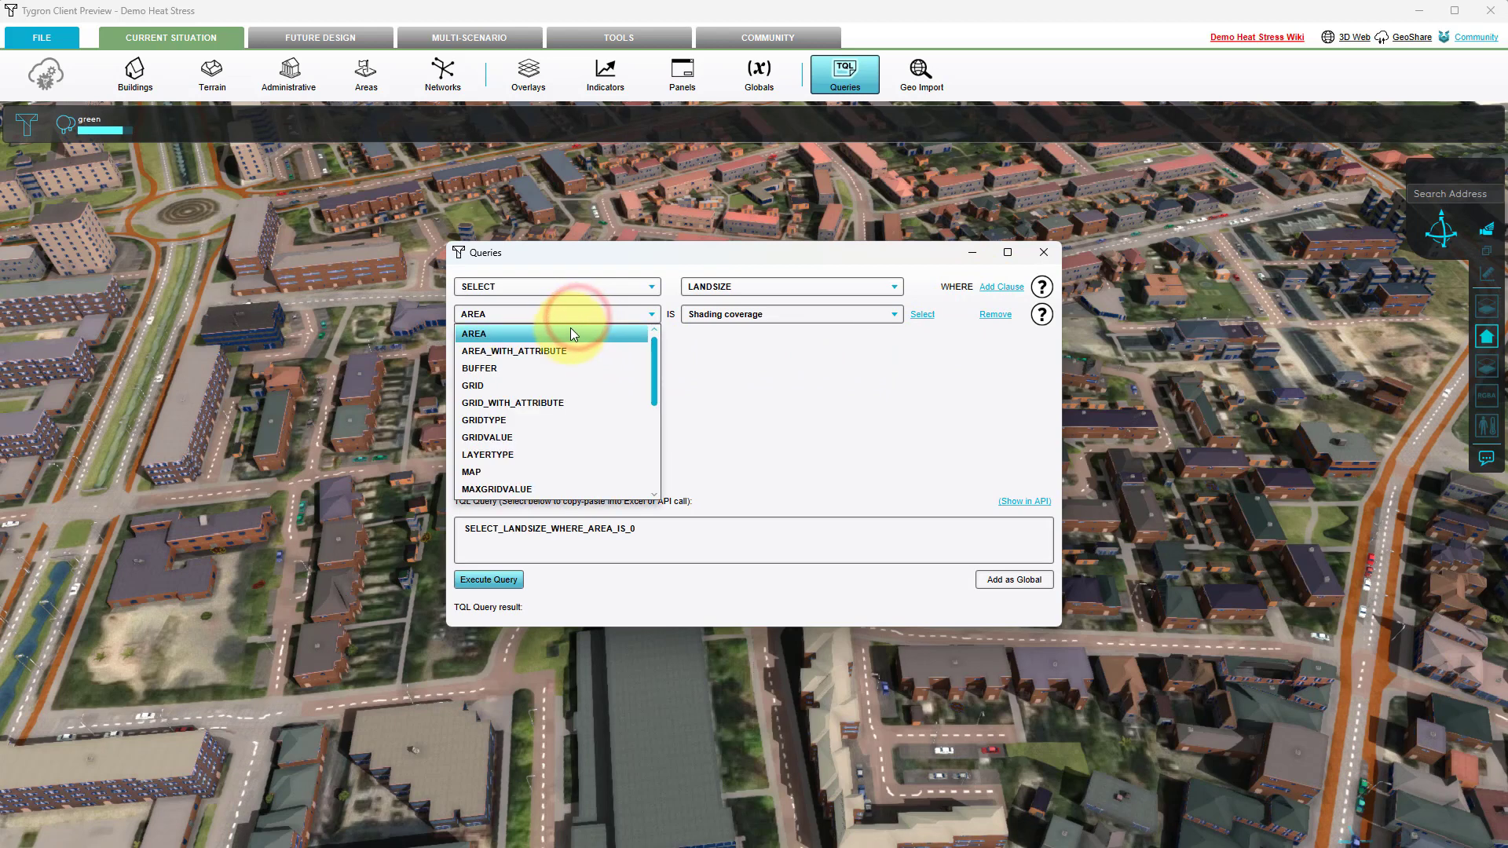
{"action": "scroll", "coordinate": [550, 426], "scroll_direction": "down", "scroll_amount": 2}
{"action": "left_click", "coordinate": [528, 470]}
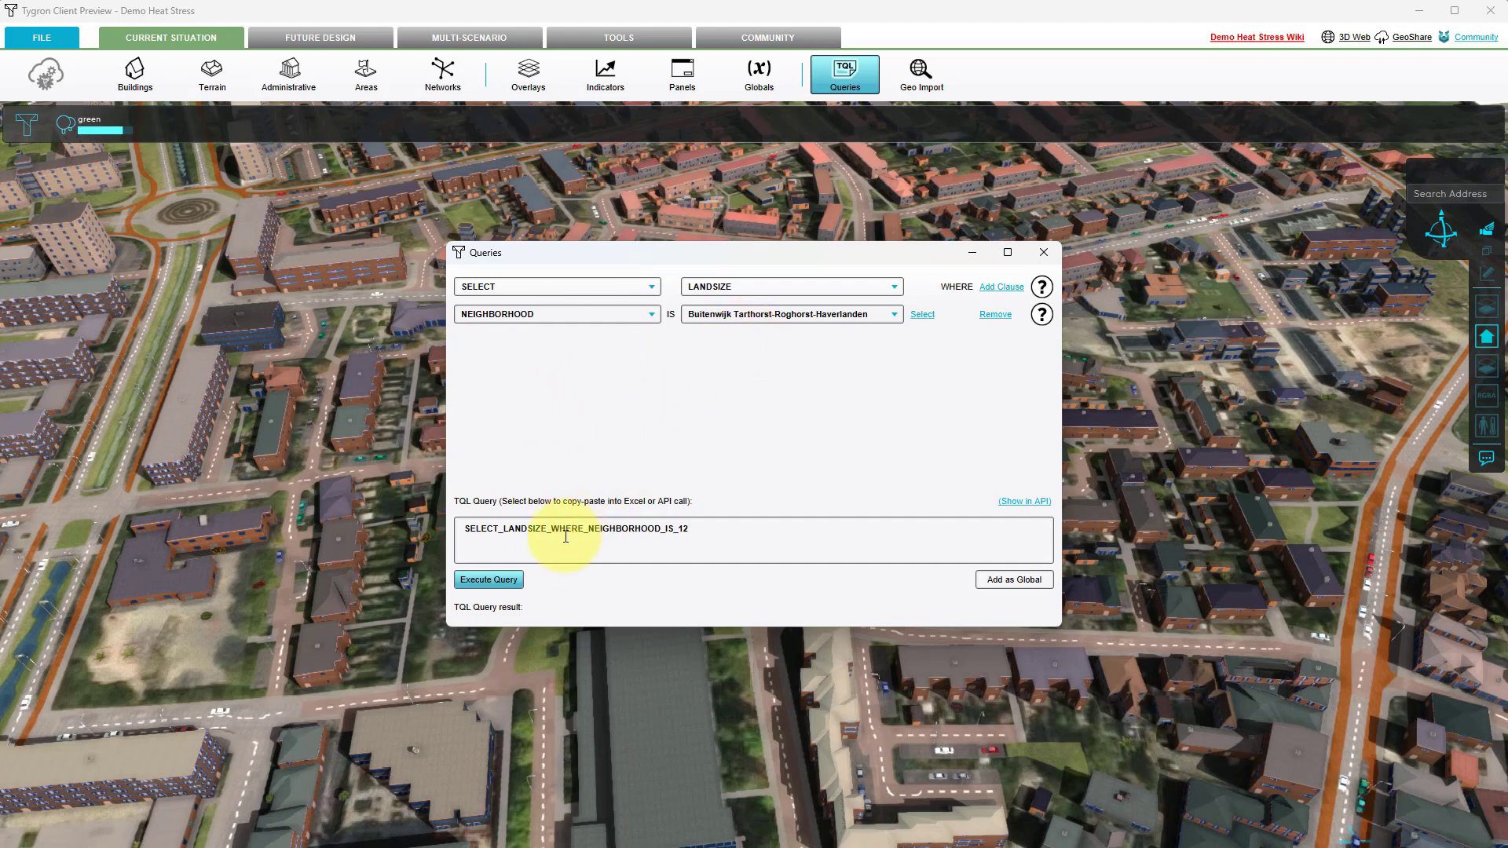
{"action": "left_click", "coordinate": [509, 586]}
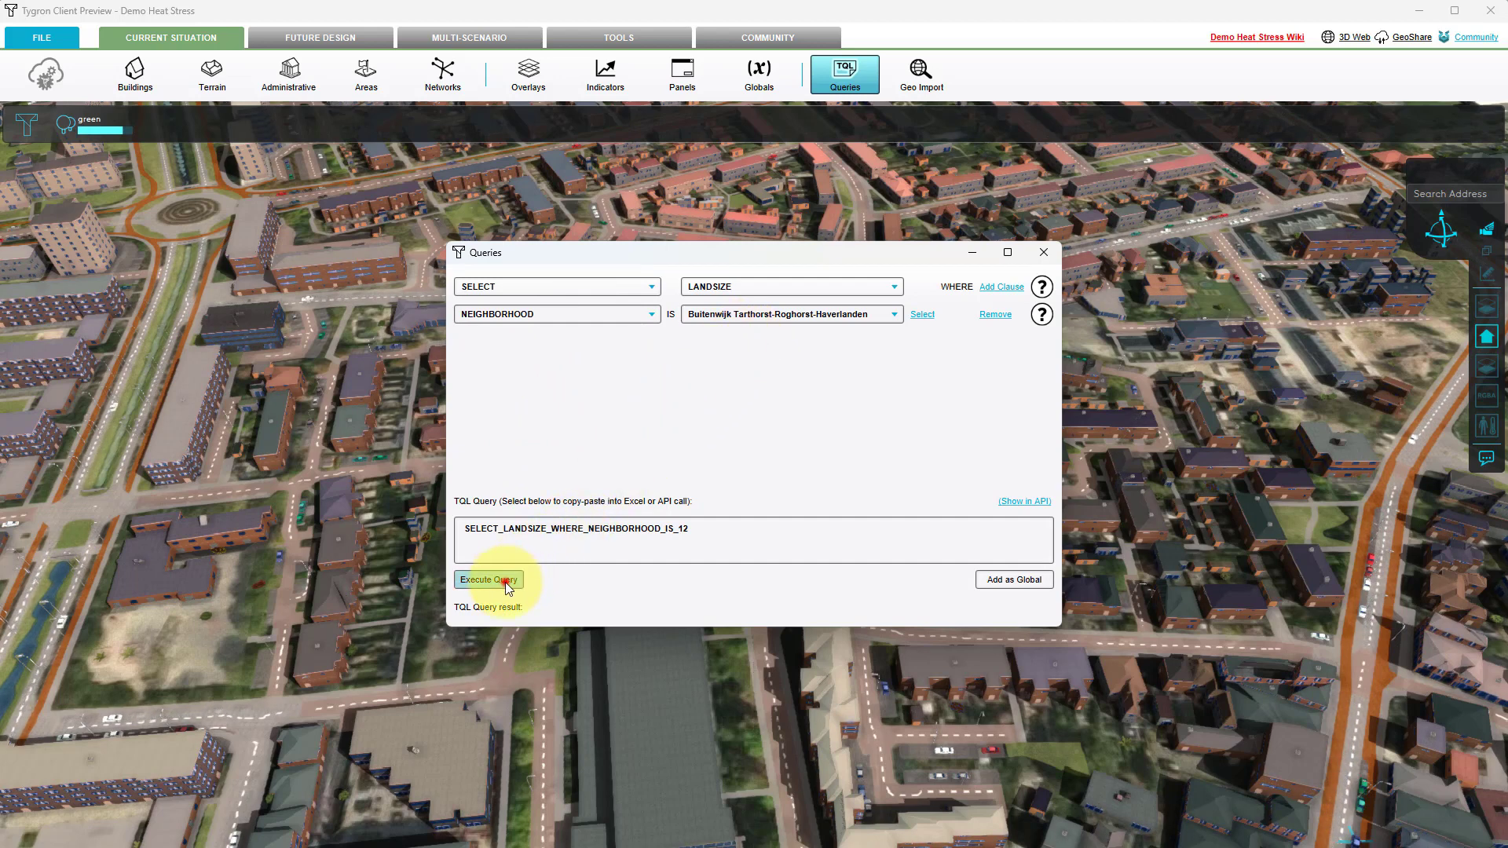
{"action": "left_click", "coordinate": [506, 582]}
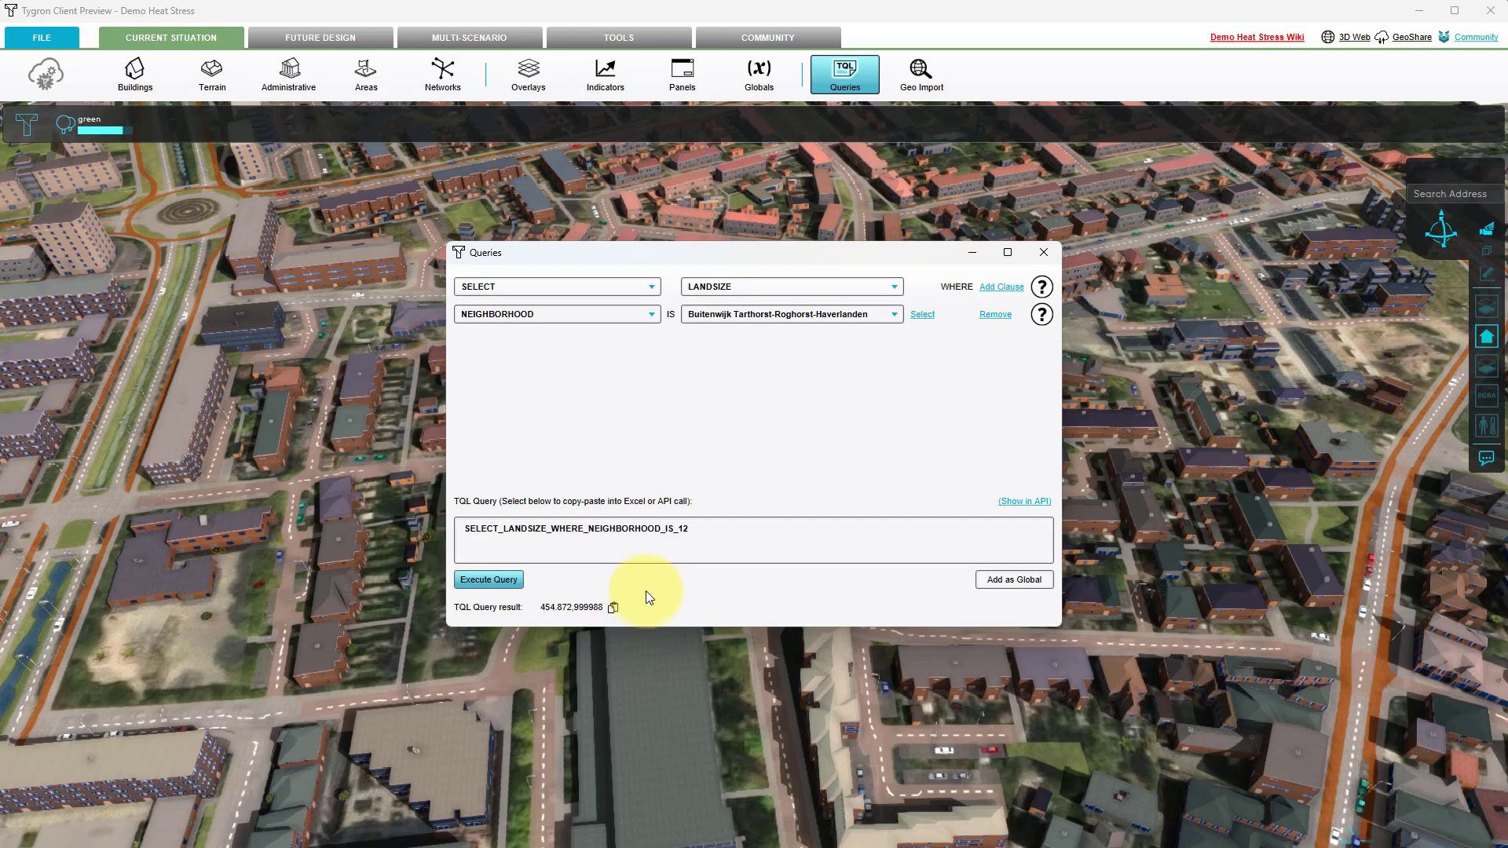
Change the queried value to FLOORSIZE and add a second clause restricting CATEGORY to SOCIAL.
{"action": "left_click", "coordinate": [747, 291]}
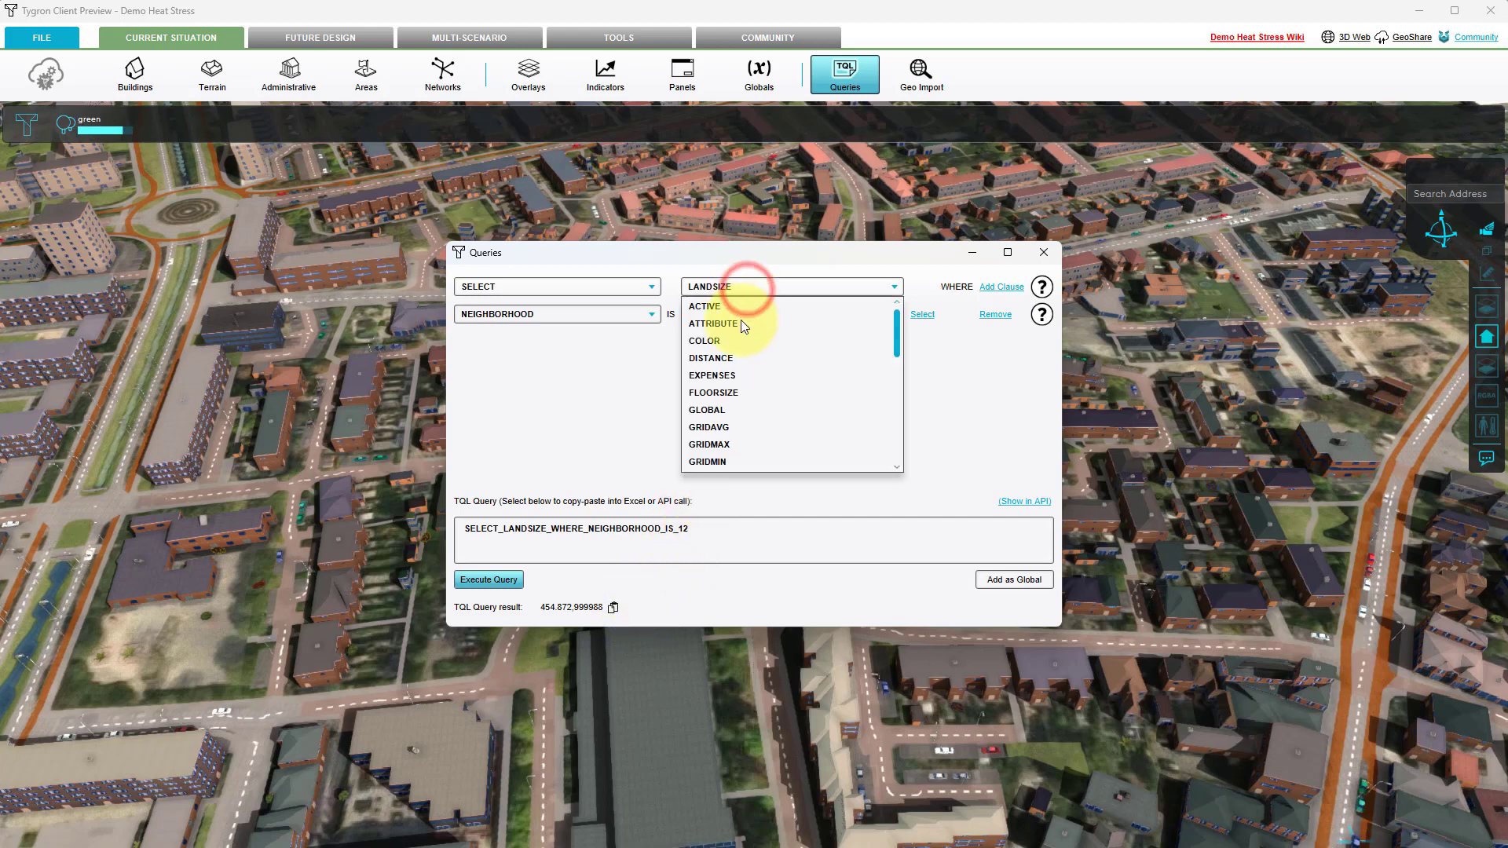
{"action": "left_click", "coordinate": [724, 392]}
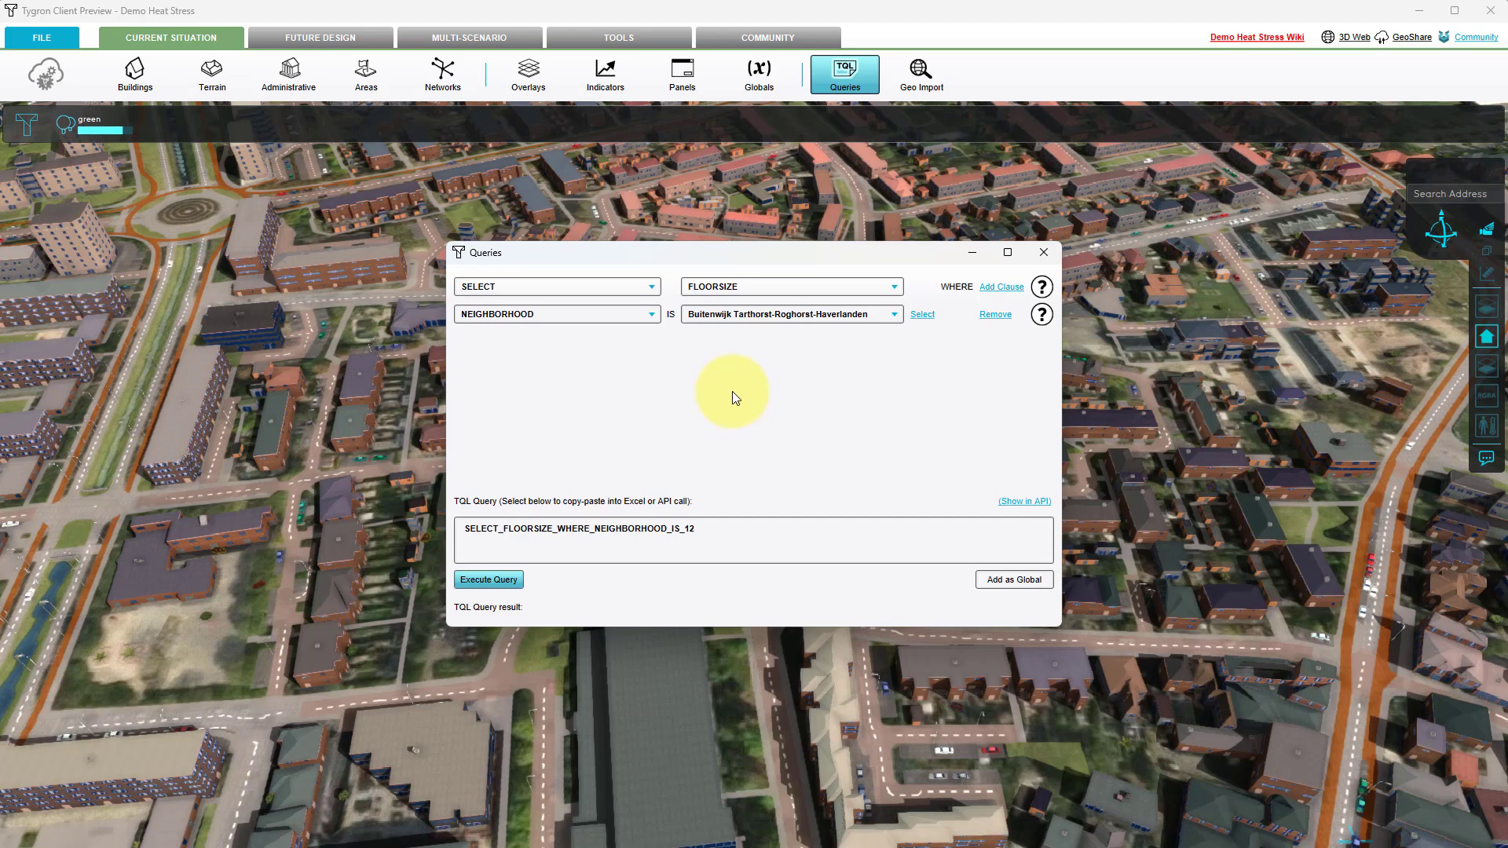
{"action": "left_click", "coordinate": [1019, 289]}
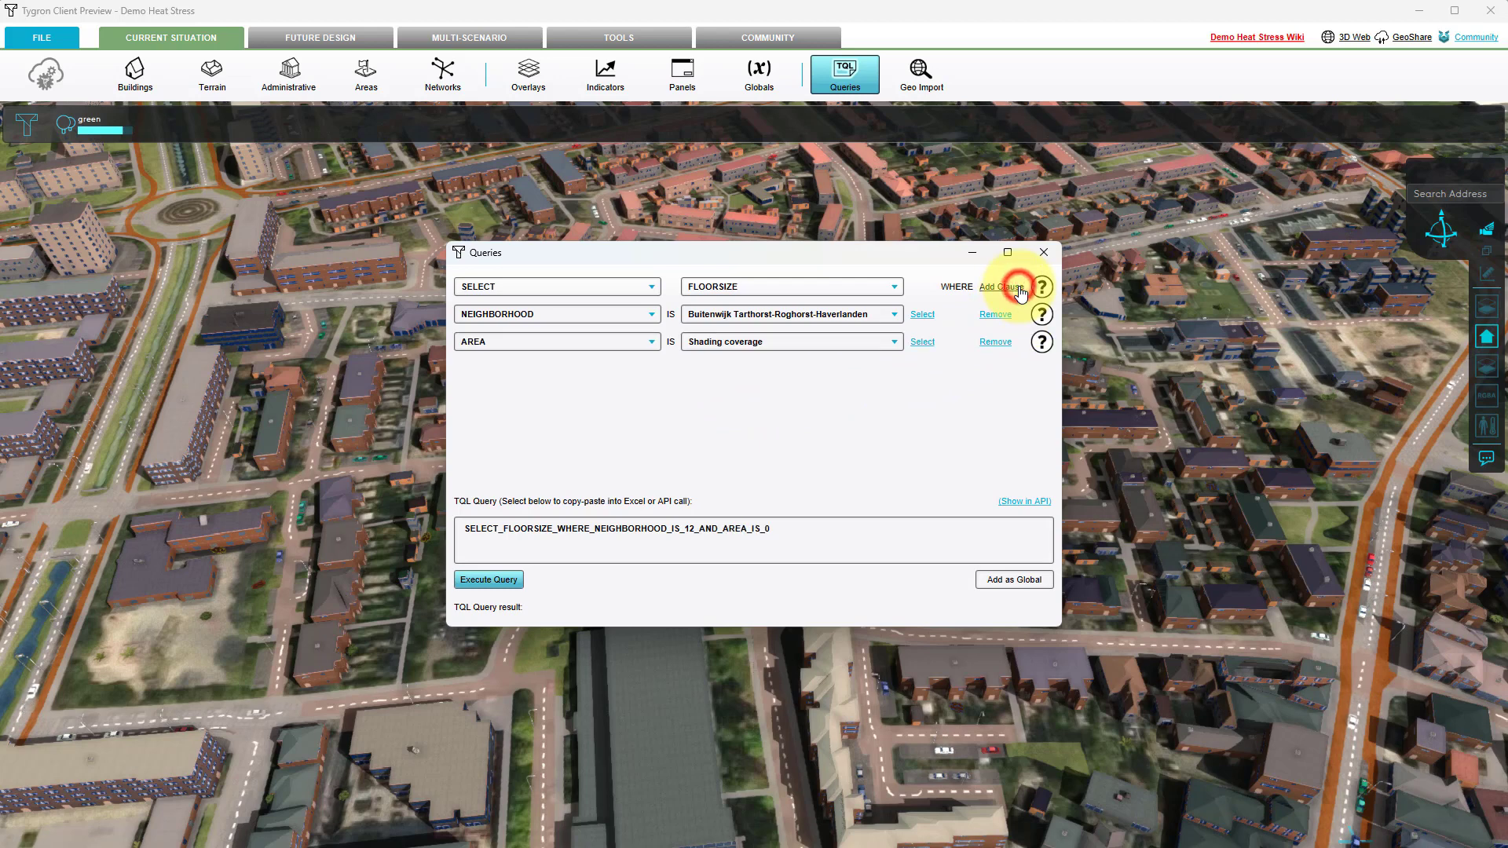
{"action": "left_click", "coordinate": [628, 342]}
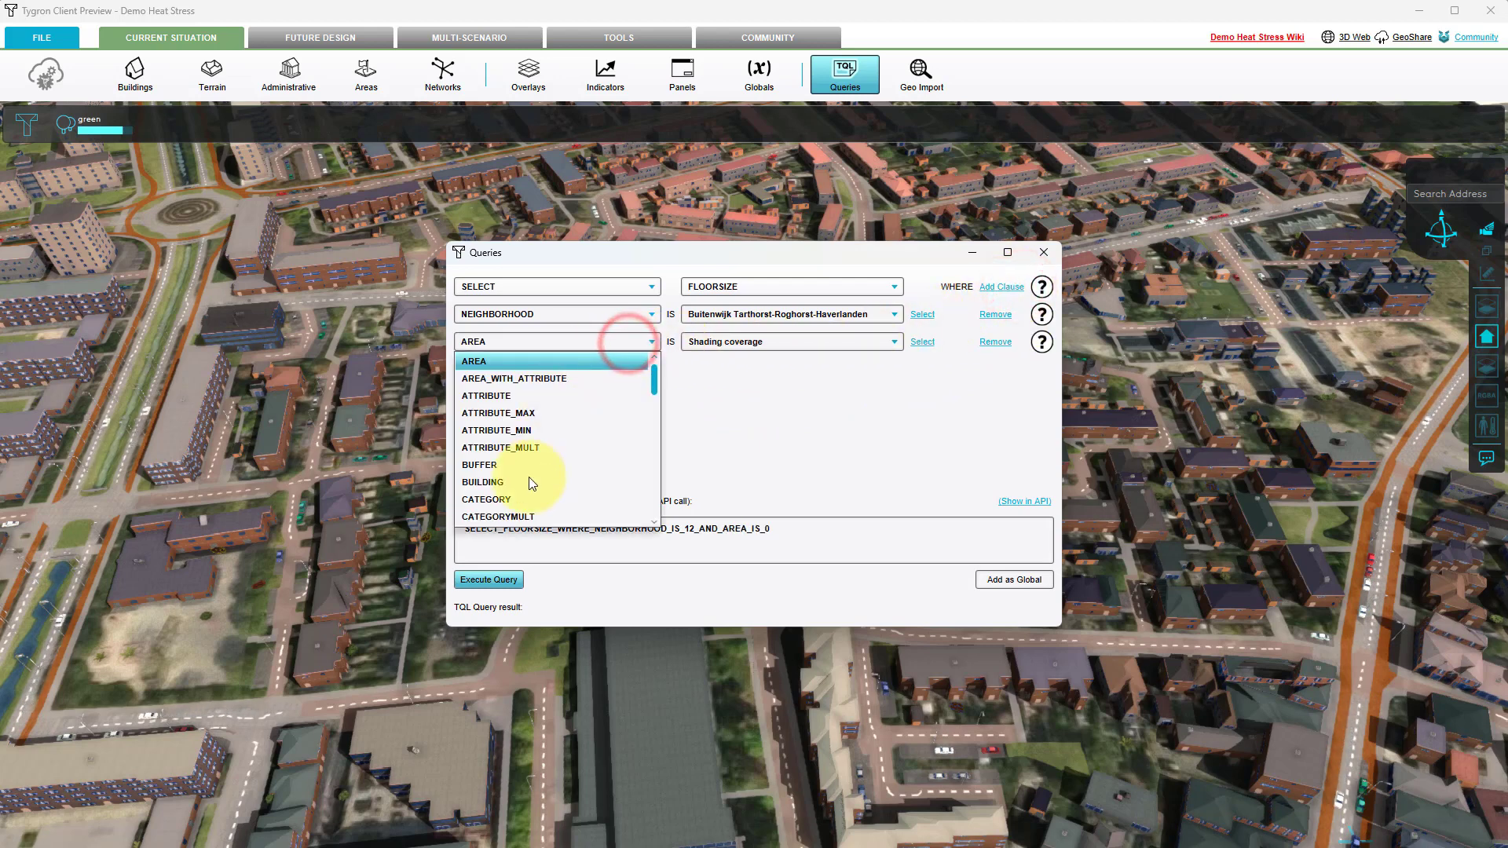
{"action": "left_click", "coordinate": [507, 499]}
{"action": "left_click", "coordinate": [760, 343]}
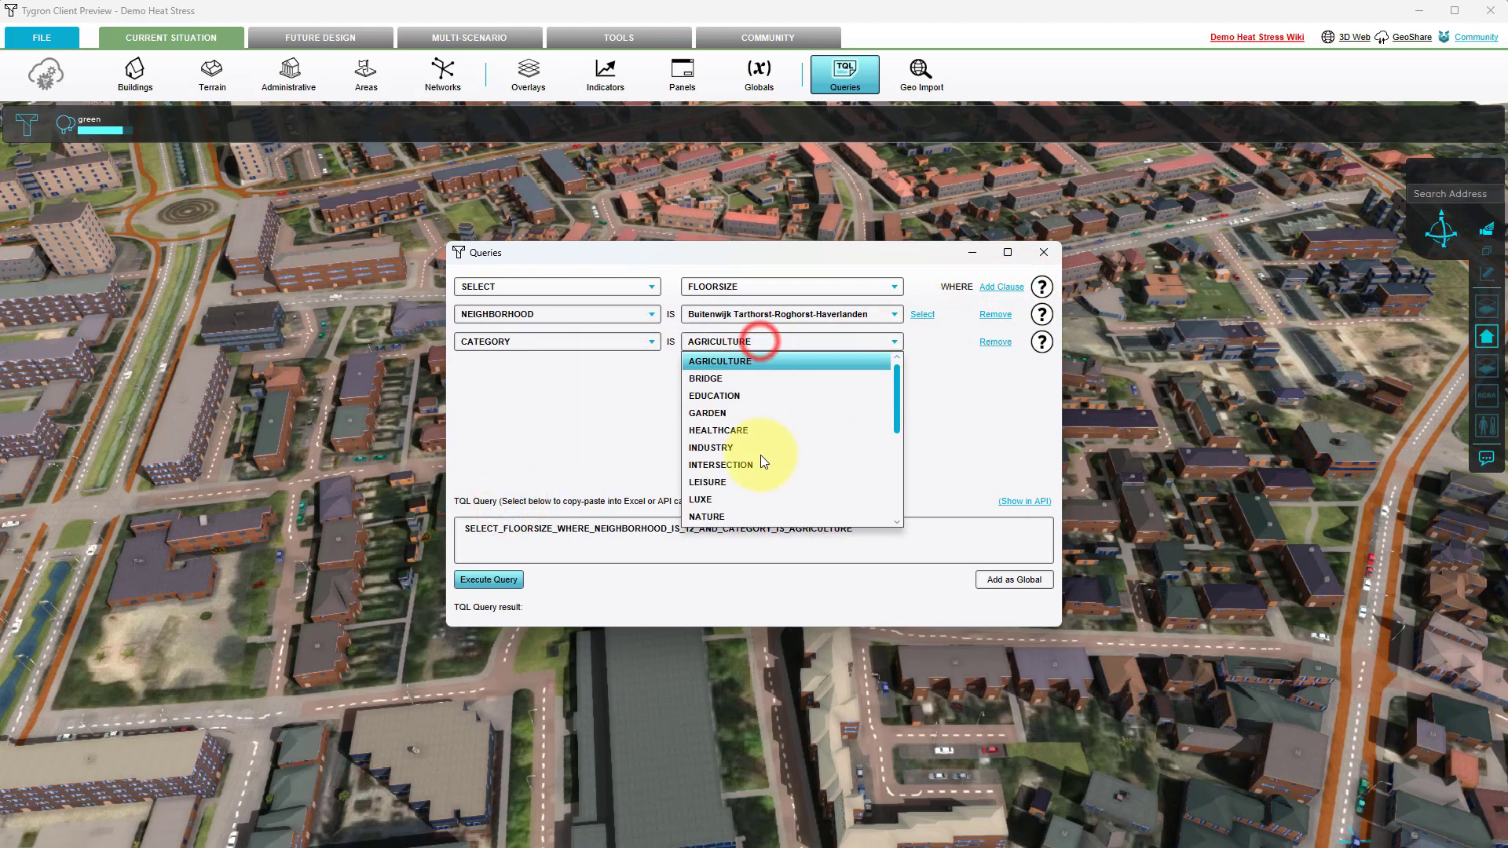
{"action": "scroll", "coordinate": [757, 455], "scroll_direction": "down", "scroll_amount": 5}
{"action": "left_click", "coordinate": [709, 483]}
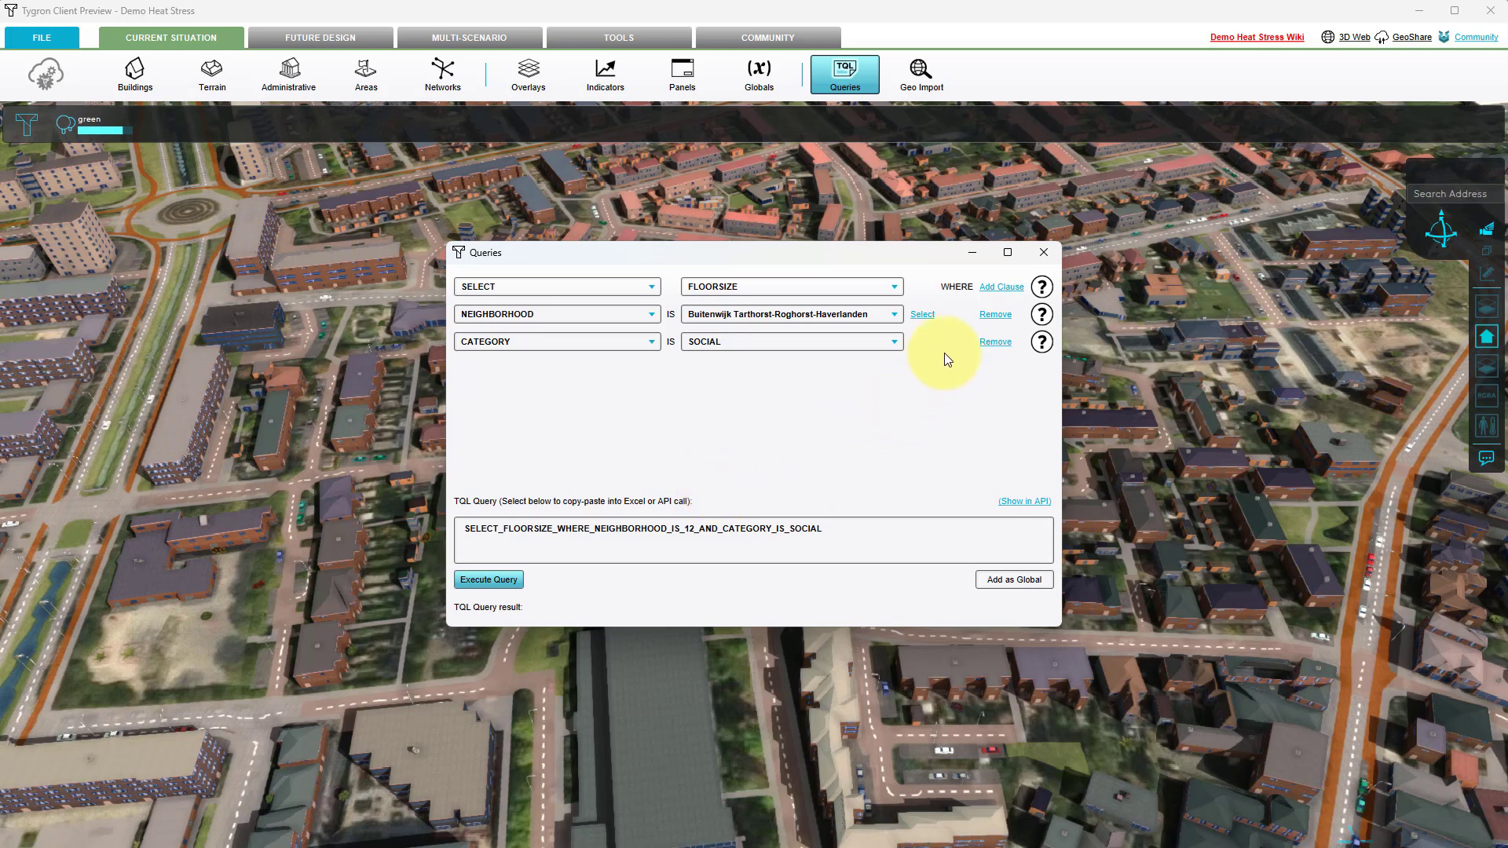
Add a CATEGORYMULT clause for parking lots demand per m2 floor space (PARKING_LOTS_DEMAND_PER_M2) and execute the query.
{"action": "left_click", "coordinate": [1000, 287]}
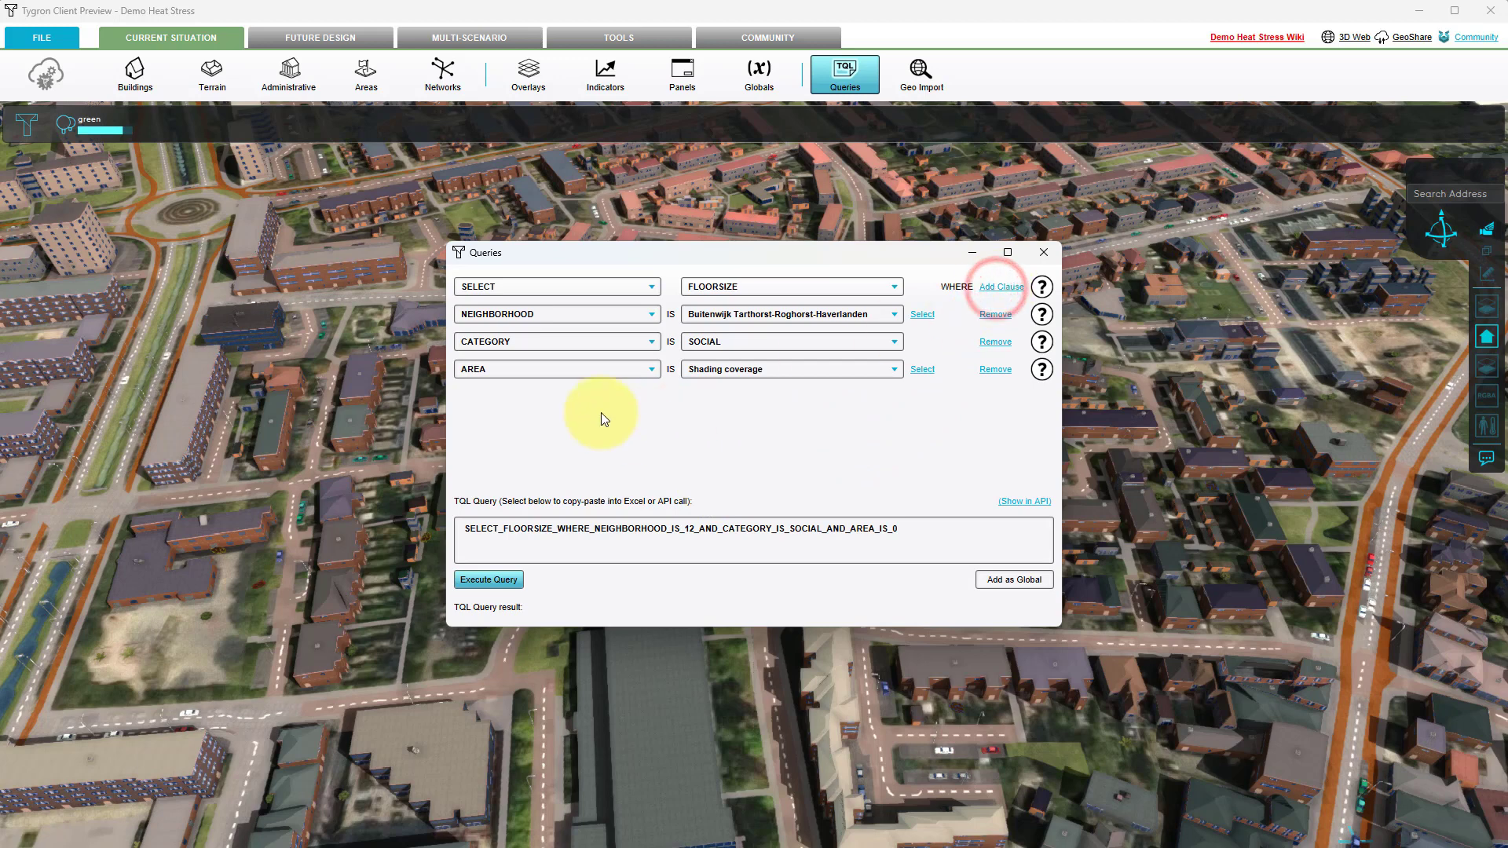
{"action": "left_click", "coordinate": [582, 369]}
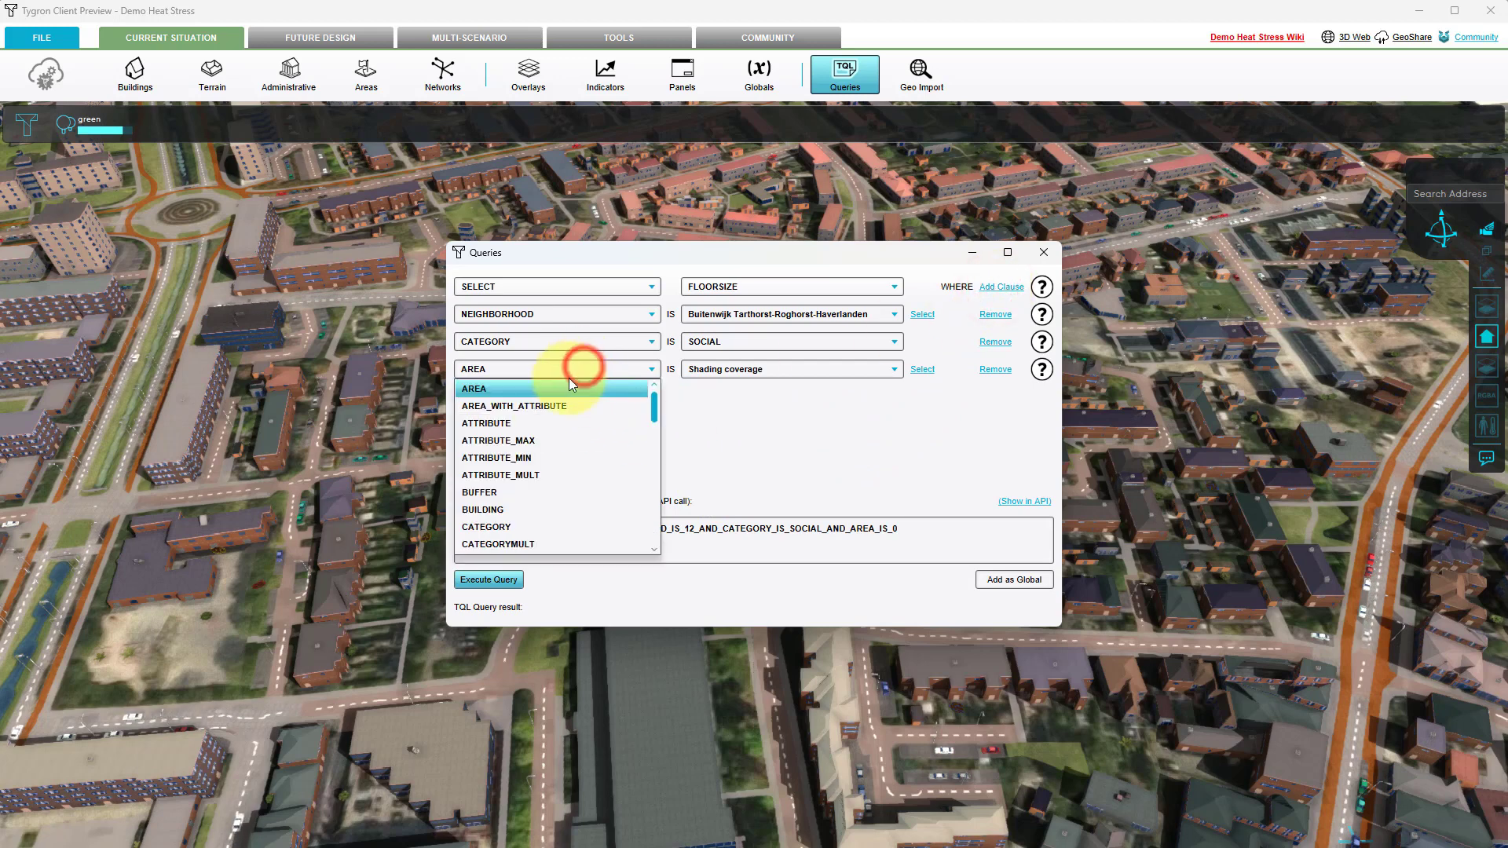
{"action": "left_click", "coordinate": [525, 544]}
{"action": "left_click", "coordinate": [713, 369]}
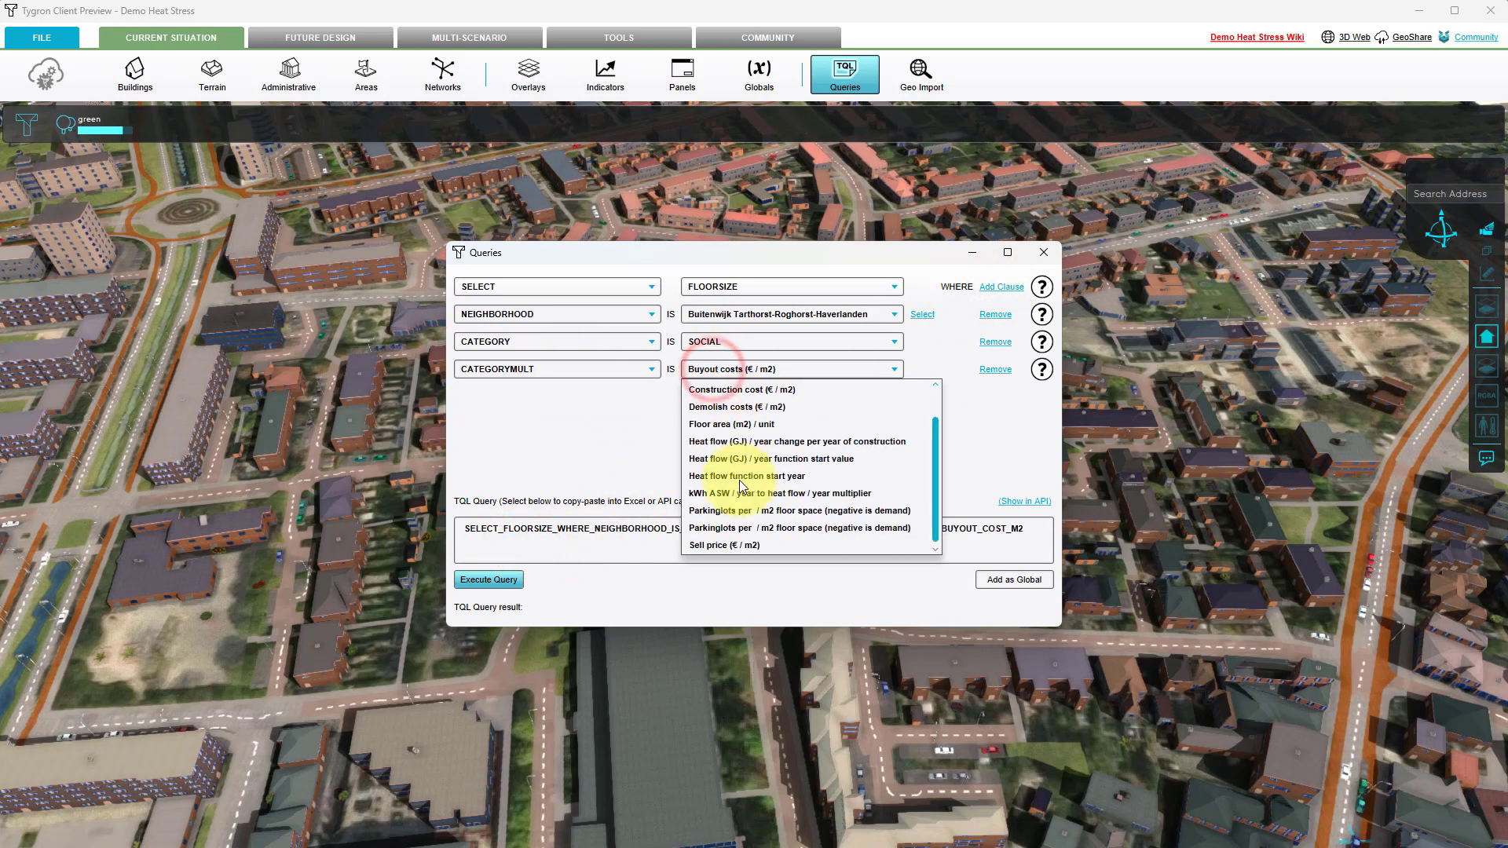
{"action": "left_click", "coordinate": [740, 510]}
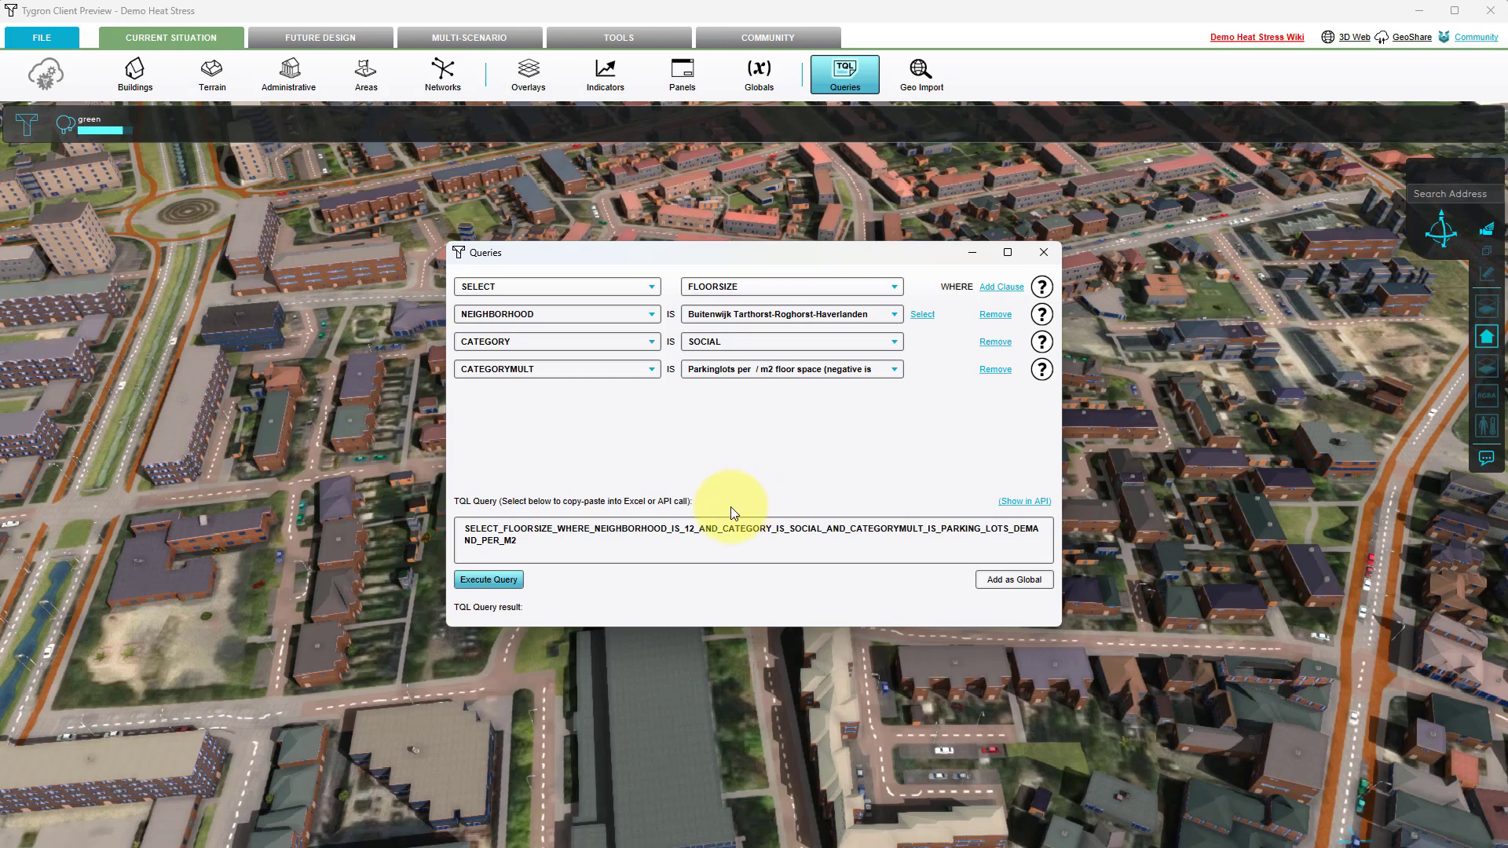
{"action": "left_click", "coordinate": [512, 583]}
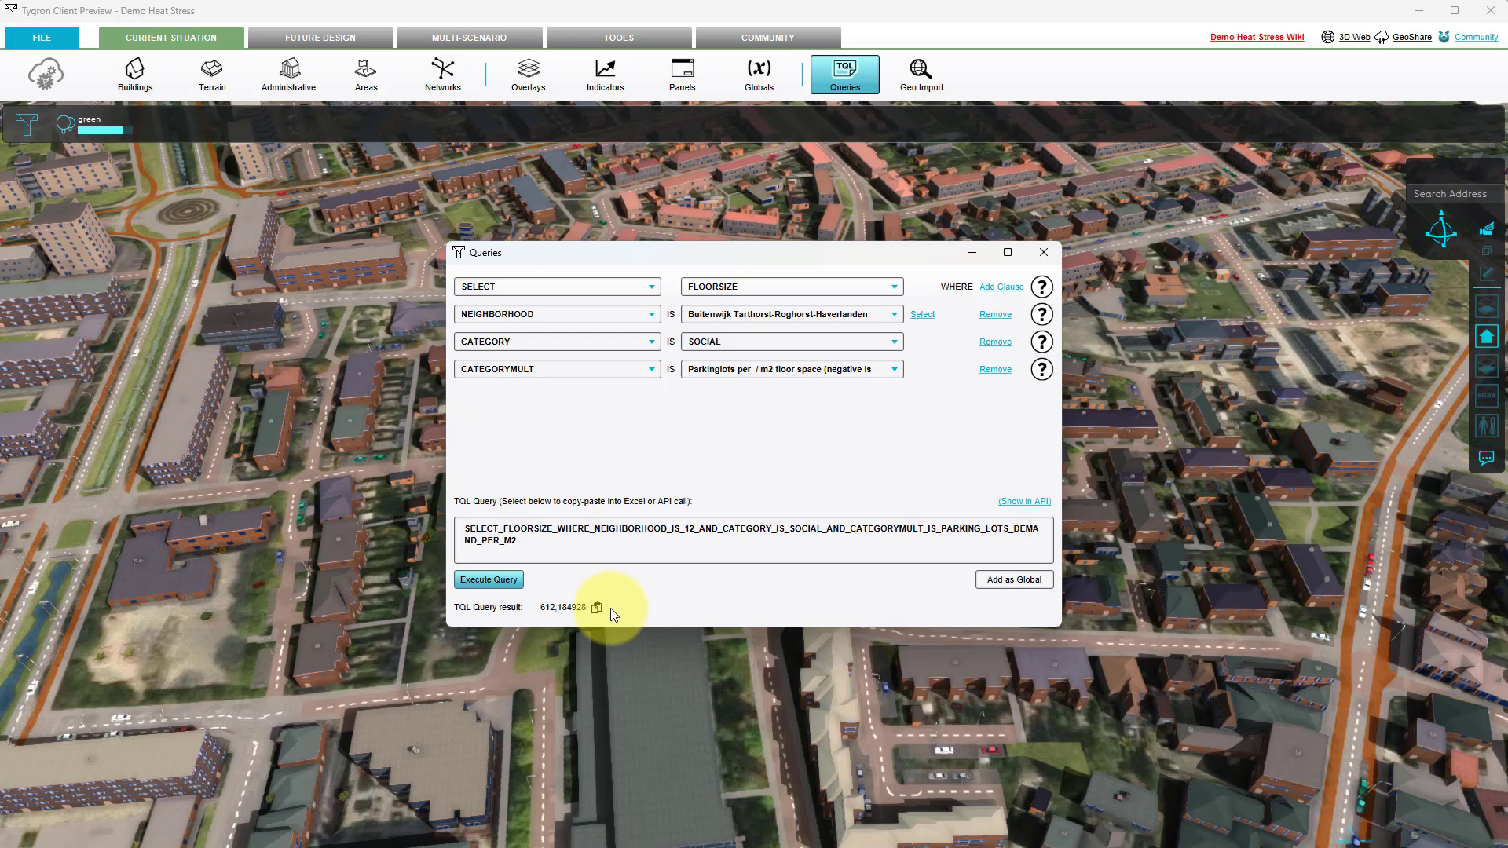
Change the queried value to GRIDAVG, add a GRID clause for PE Temperature alongside the neighborhood clause, and execute the query.
{"action": "left_click", "coordinate": [746, 286]}
{"action": "left_click", "coordinate": [719, 426]}
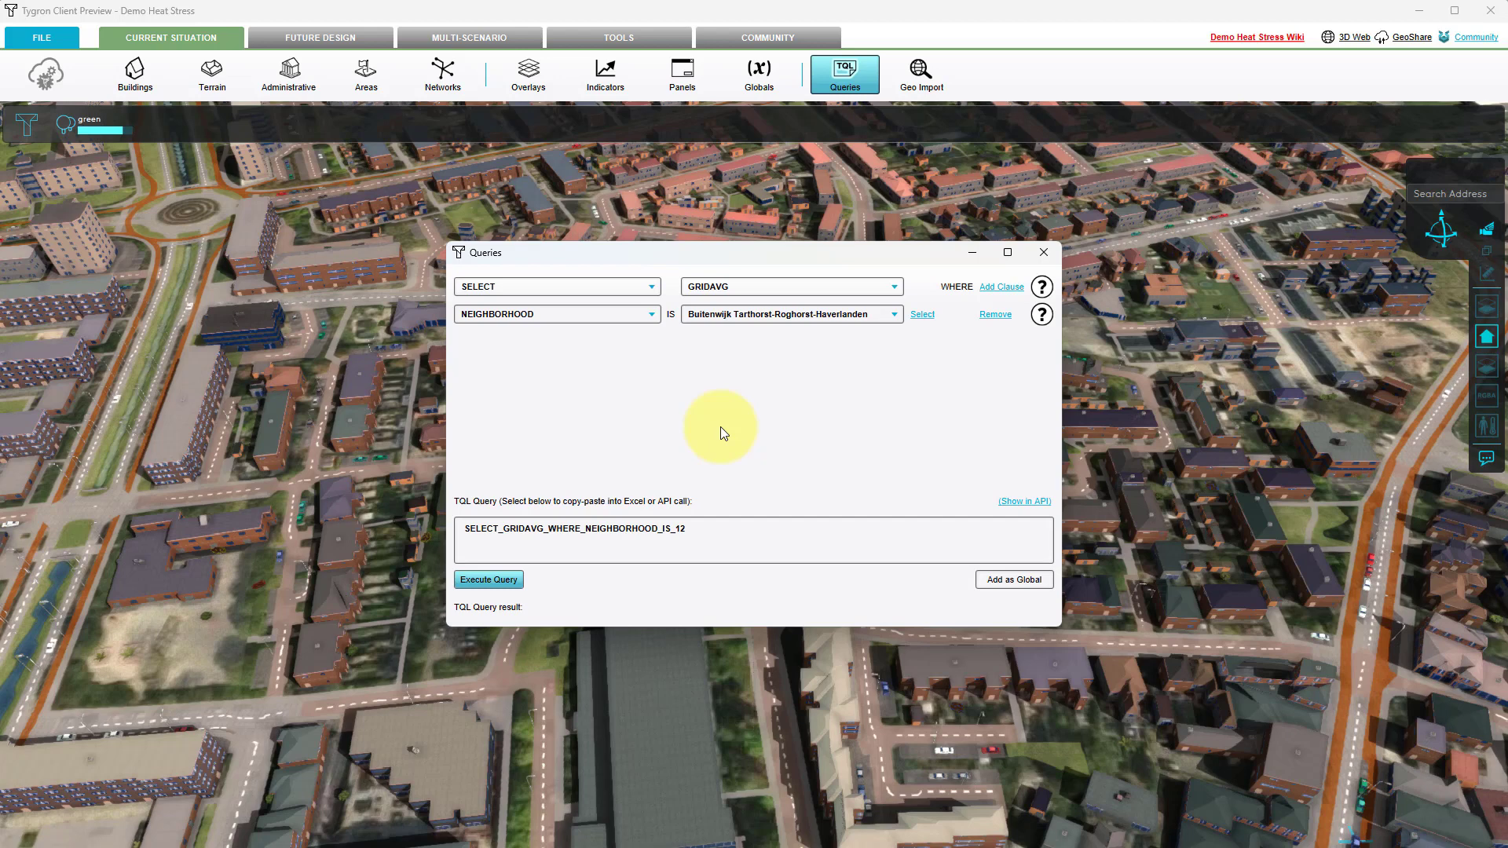
{"action": "left_click", "coordinate": [1001, 287]}
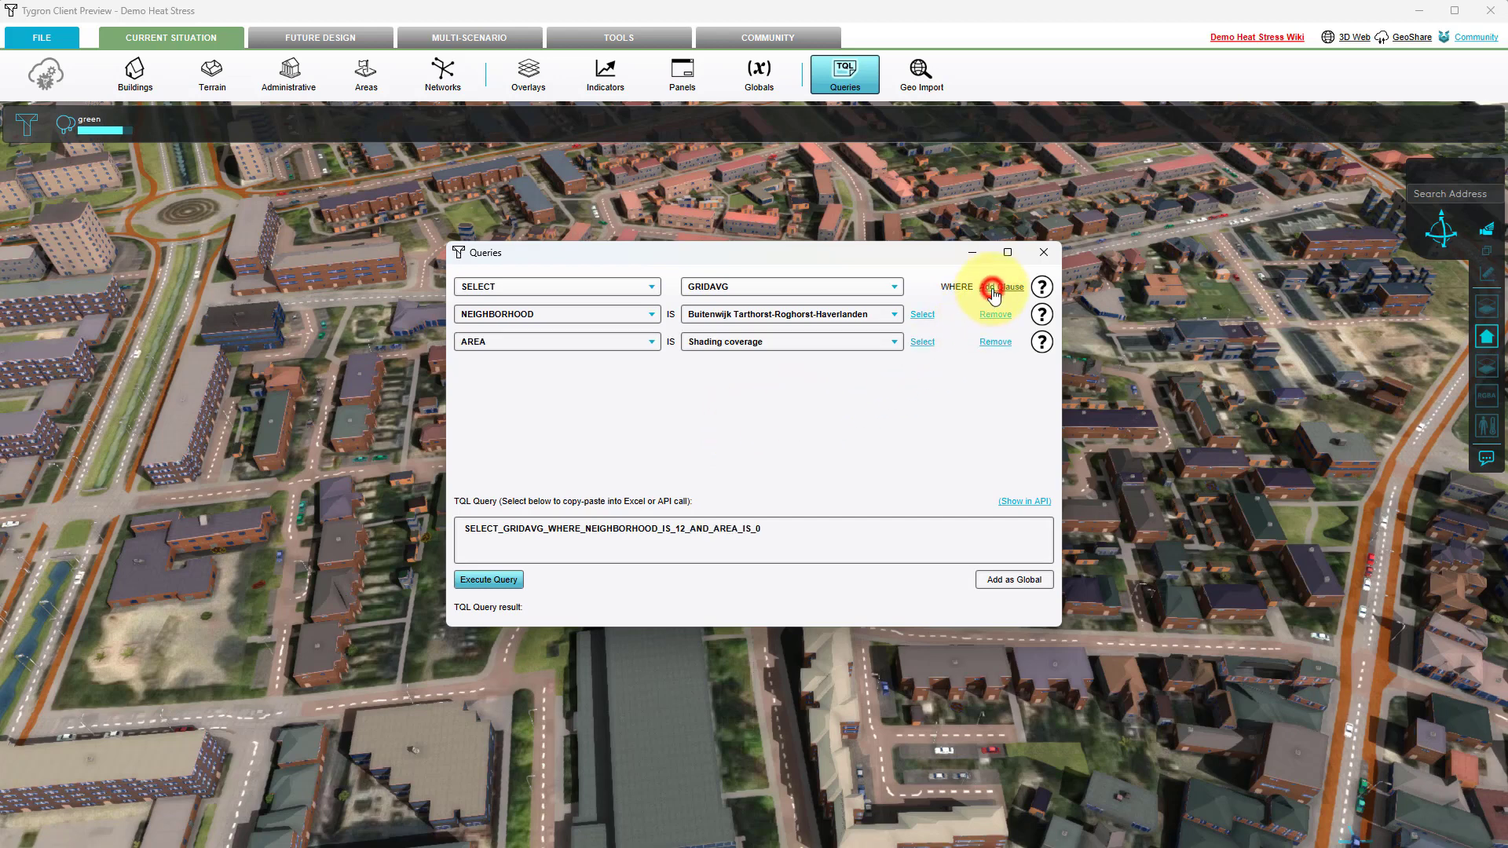
{"action": "left_click", "coordinate": [631, 343]}
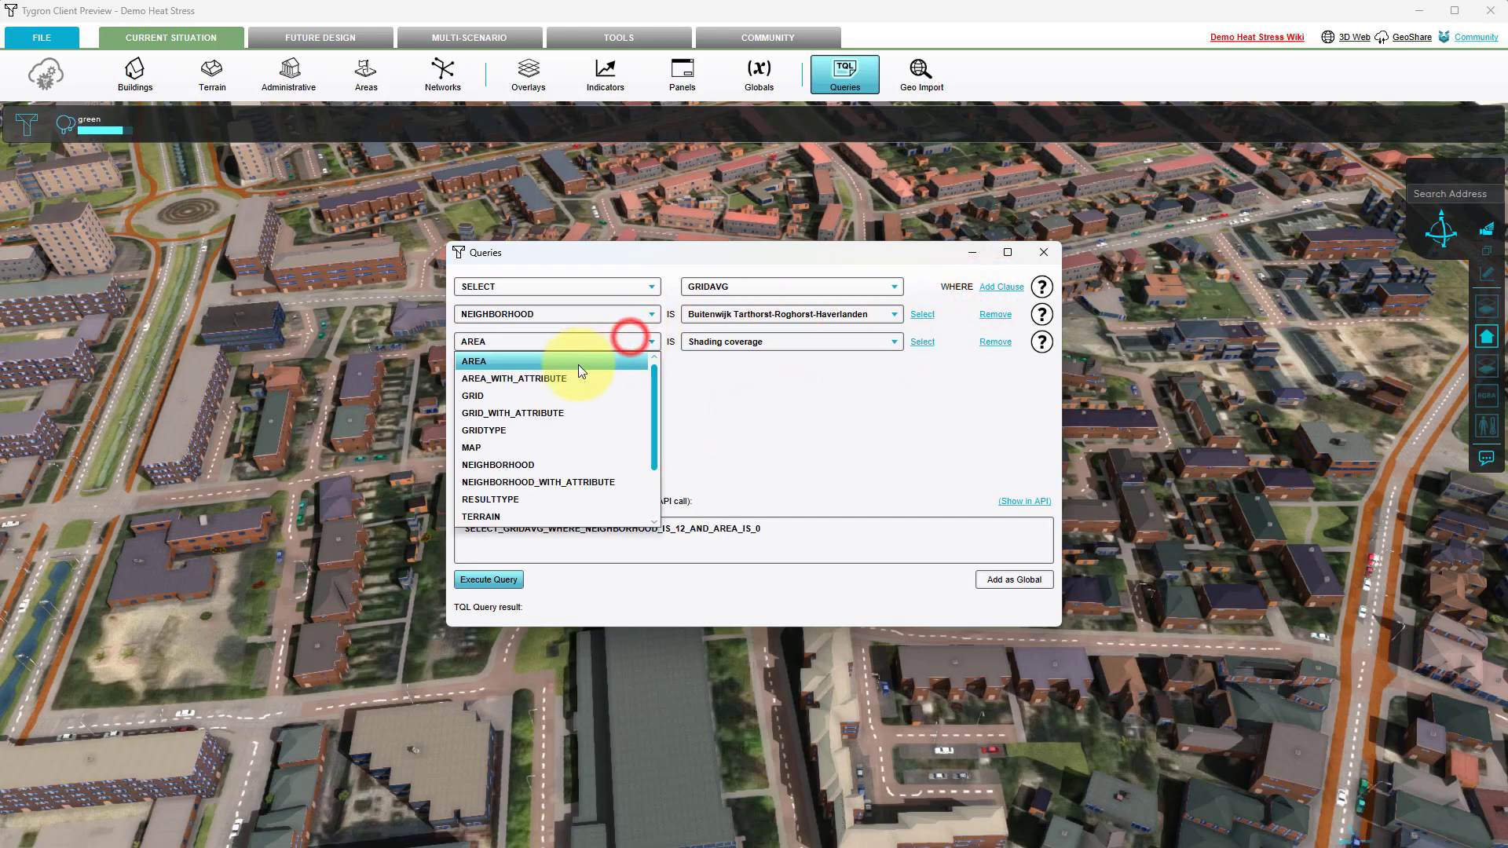
{"action": "left_click", "coordinate": [481, 398]}
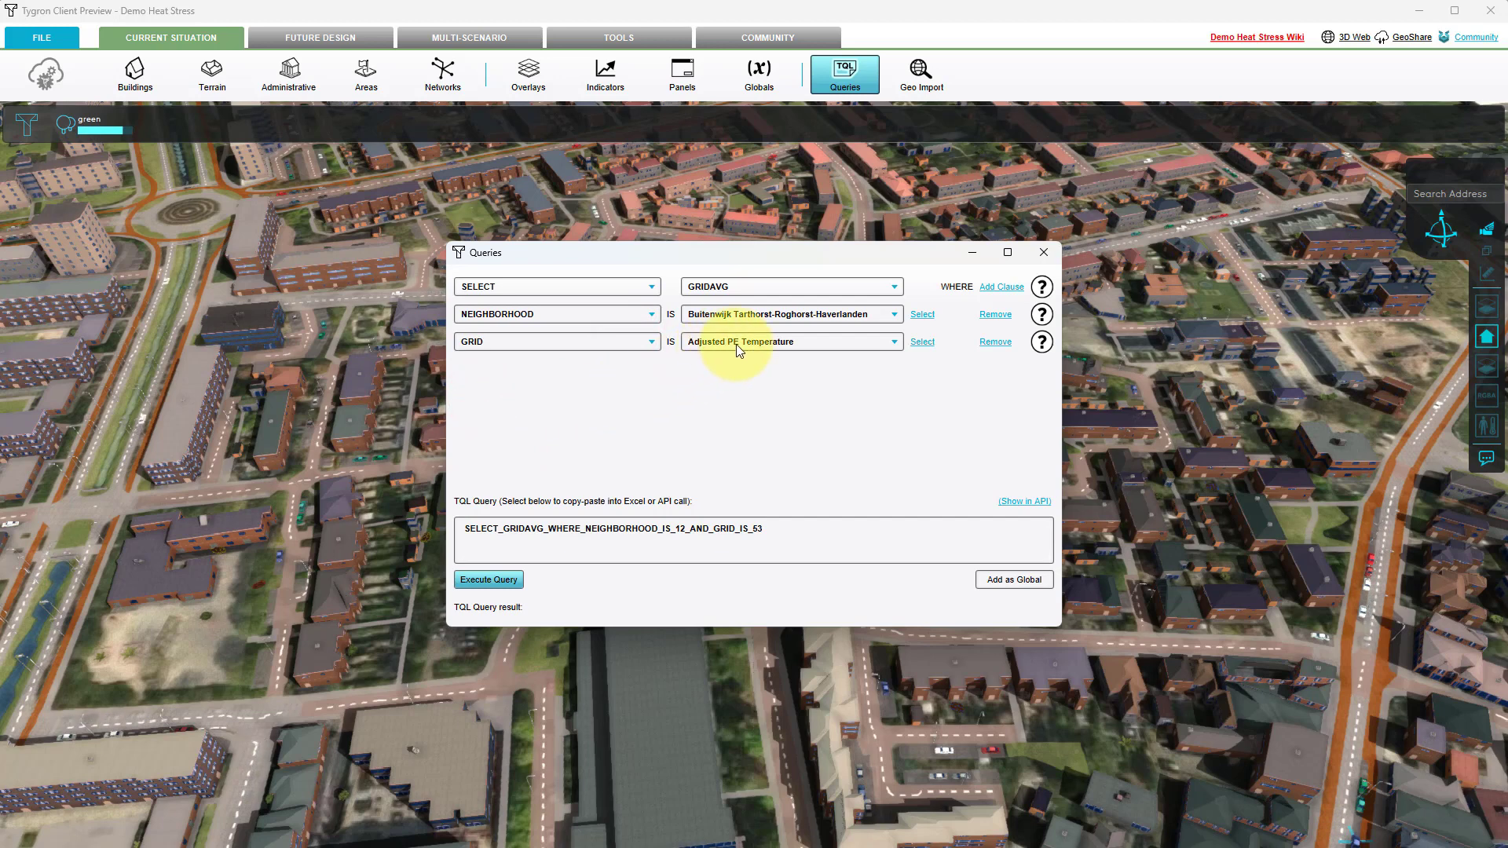
{"action": "left_click", "coordinate": [760, 345]}
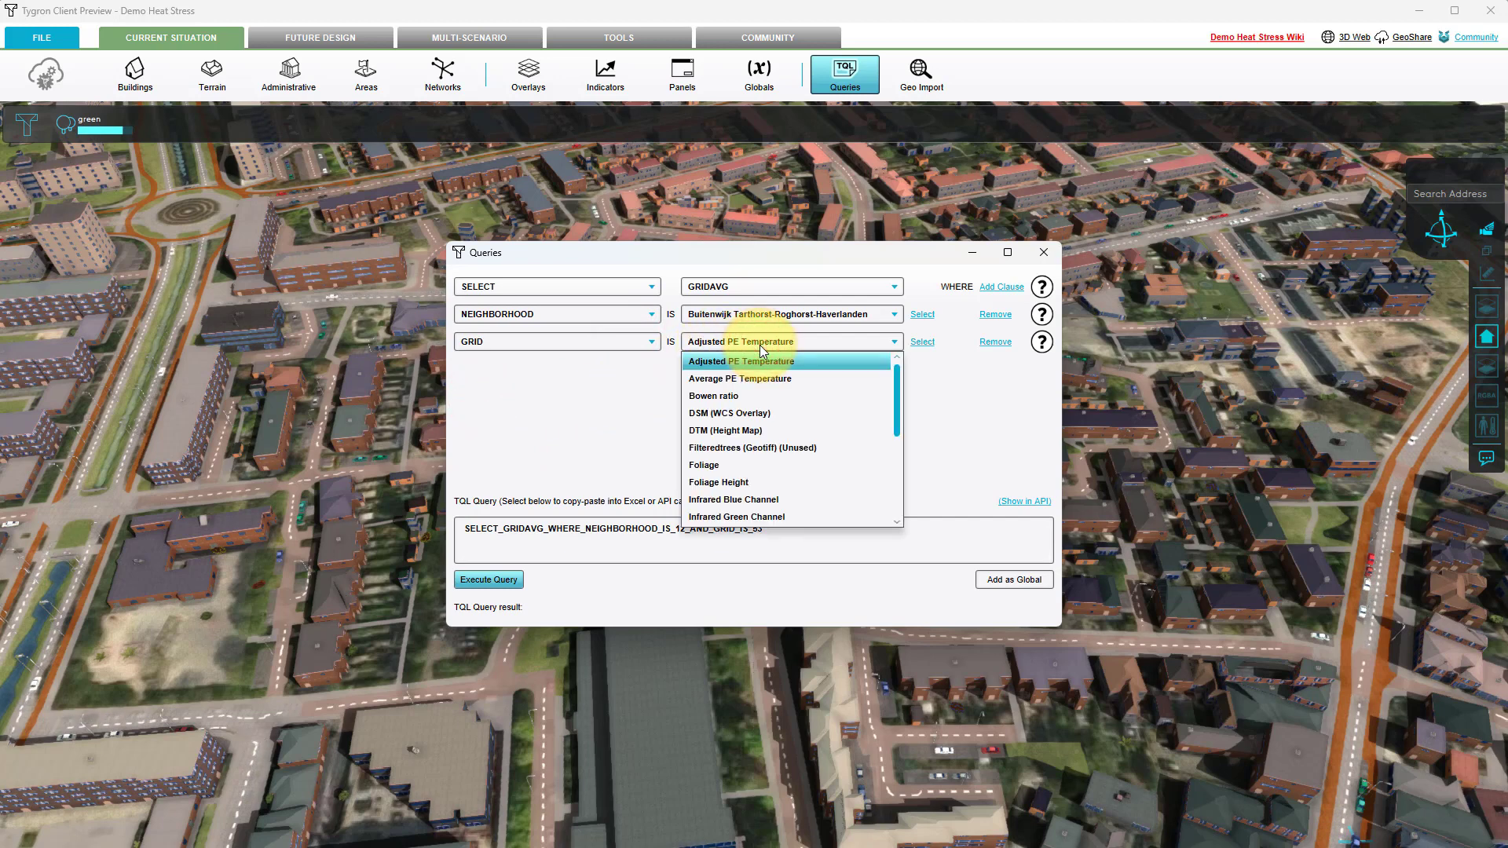
{"action": "scroll", "coordinate": [756, 421], "scroll_direction": "down", "scroll_amount": 3}
{"action": "scroll", "coordinate": [757, 421], "scroll_direction": "down", "scroll_amount": 1}
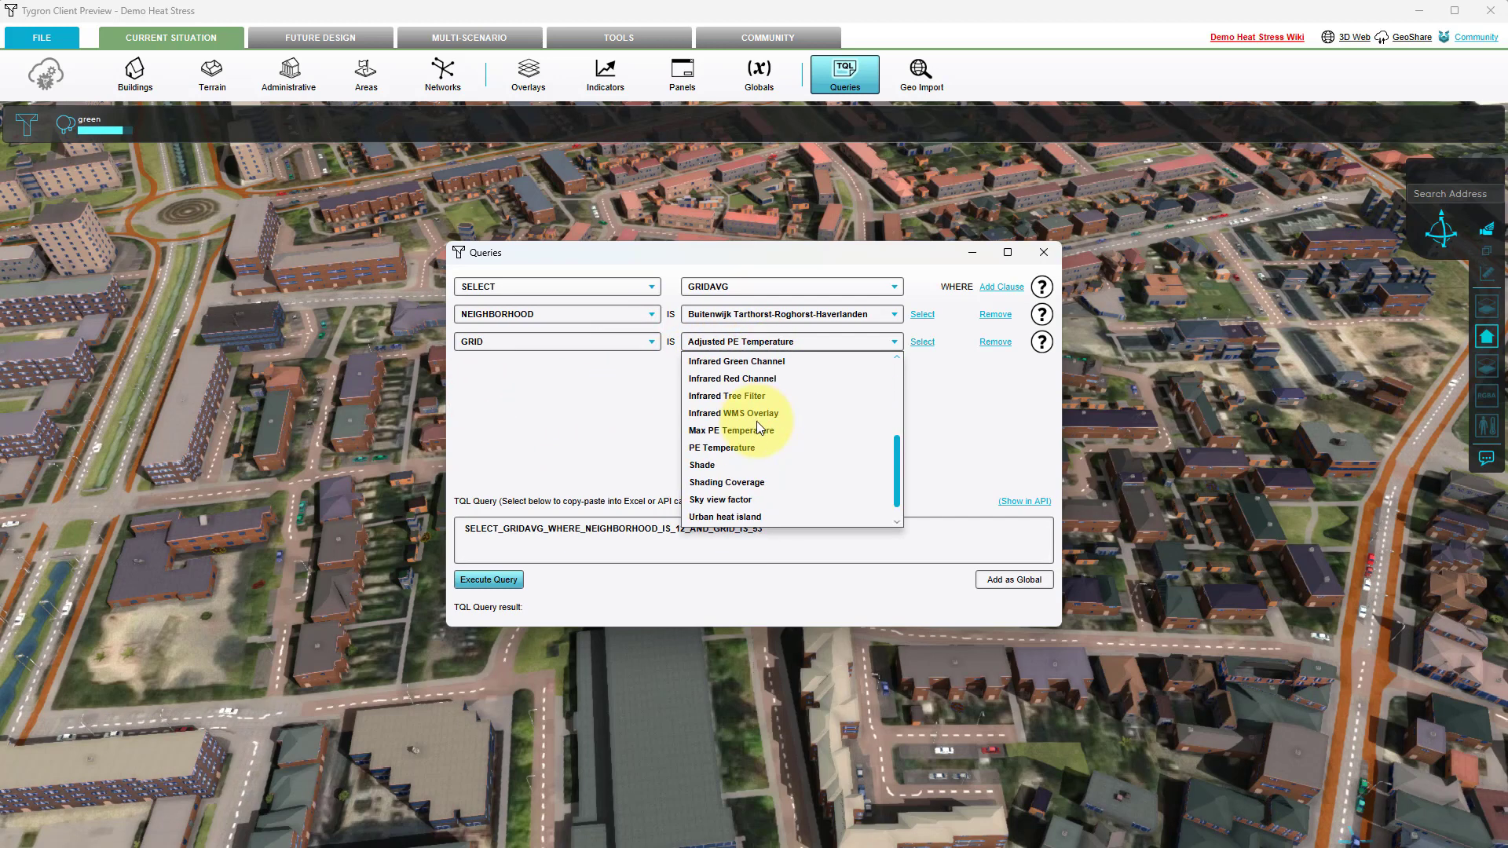
{"action": "left_click", "coordinate": [727, 447]}
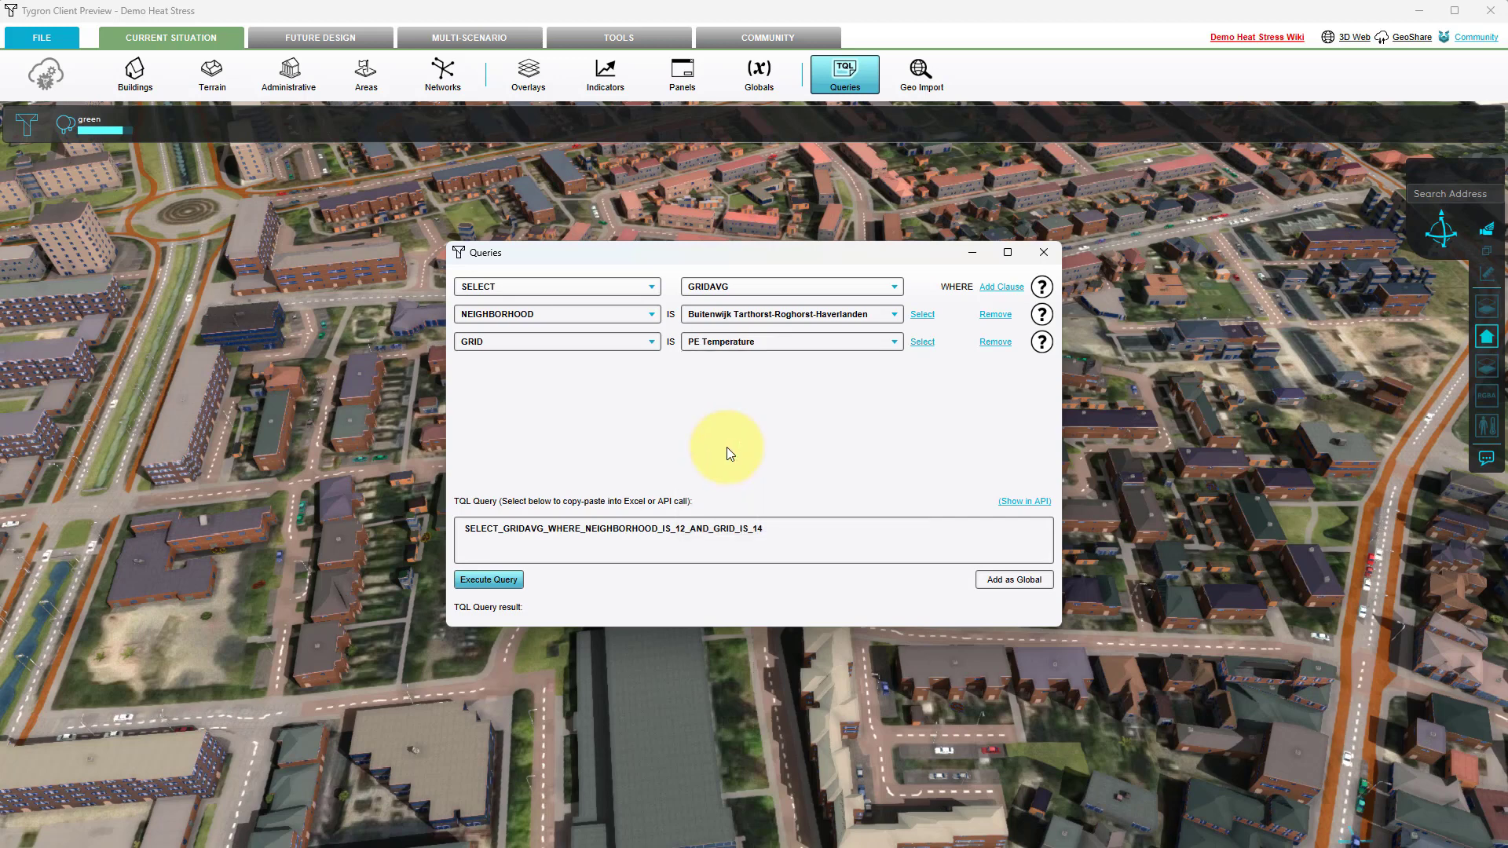
{"action": "left_click", "coordinate": [512, 585]}
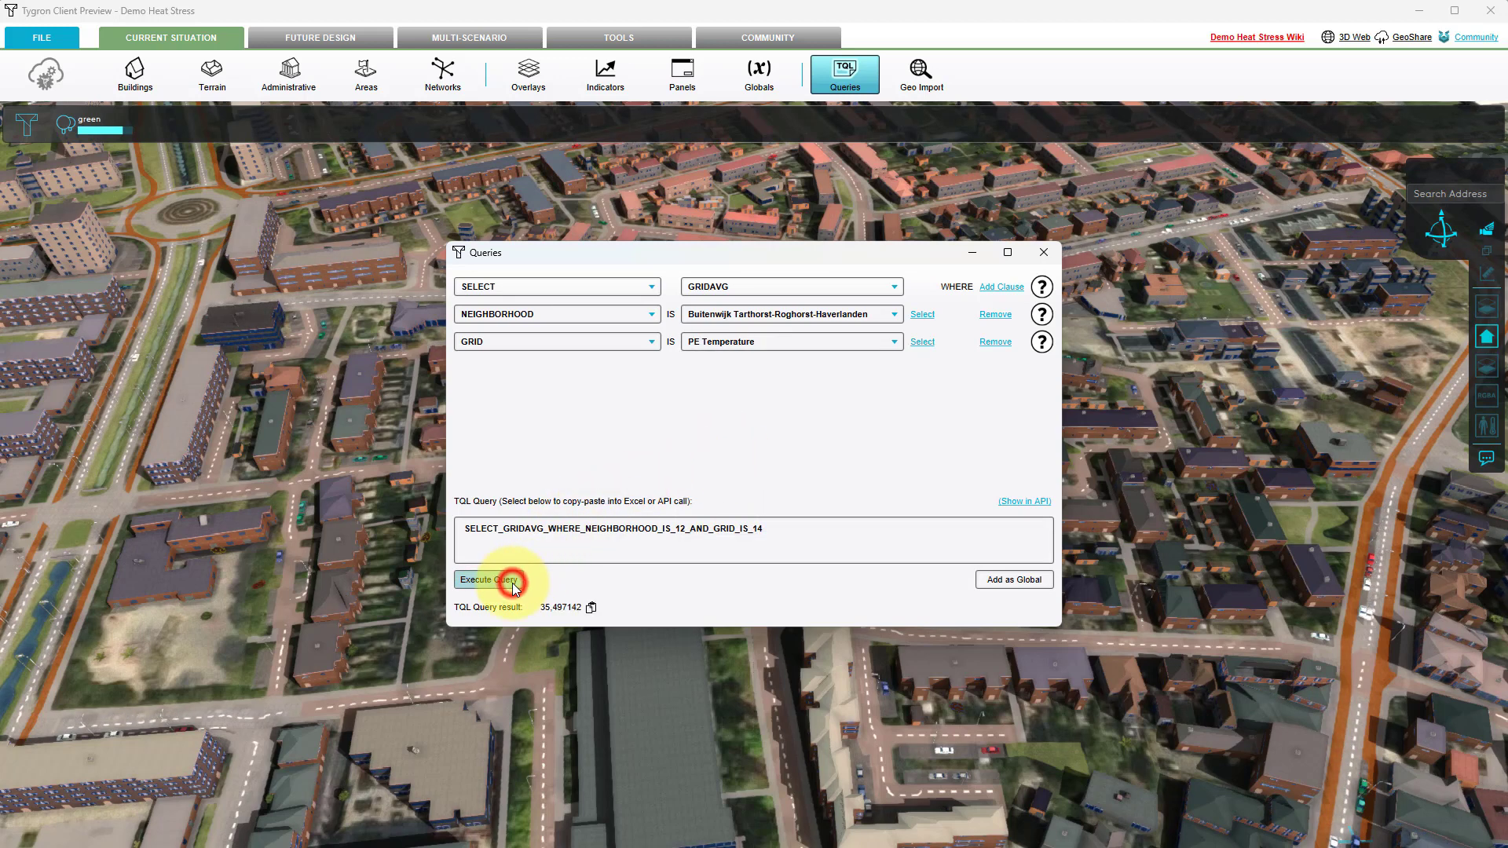